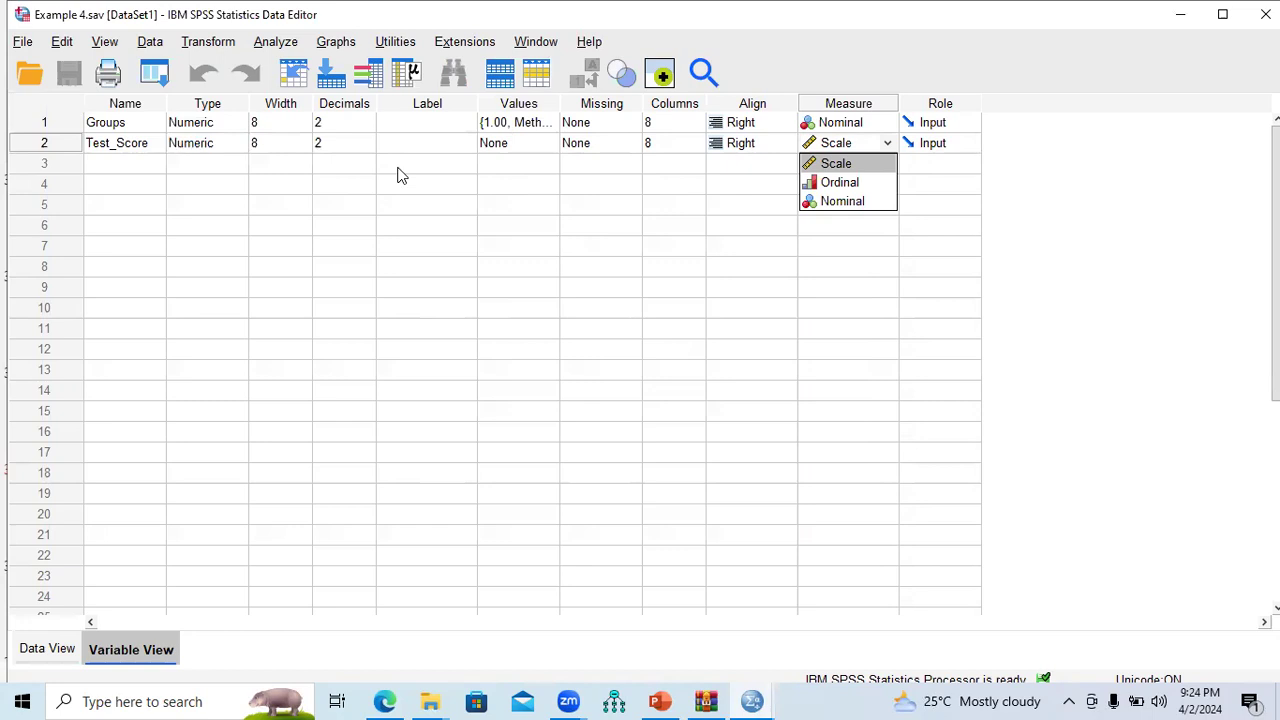
Set up a One-Way ANOVA with Test_Score as the dependent variable and Groups as the factor
{"action": "left_click", "coordinate": [276, 42]}
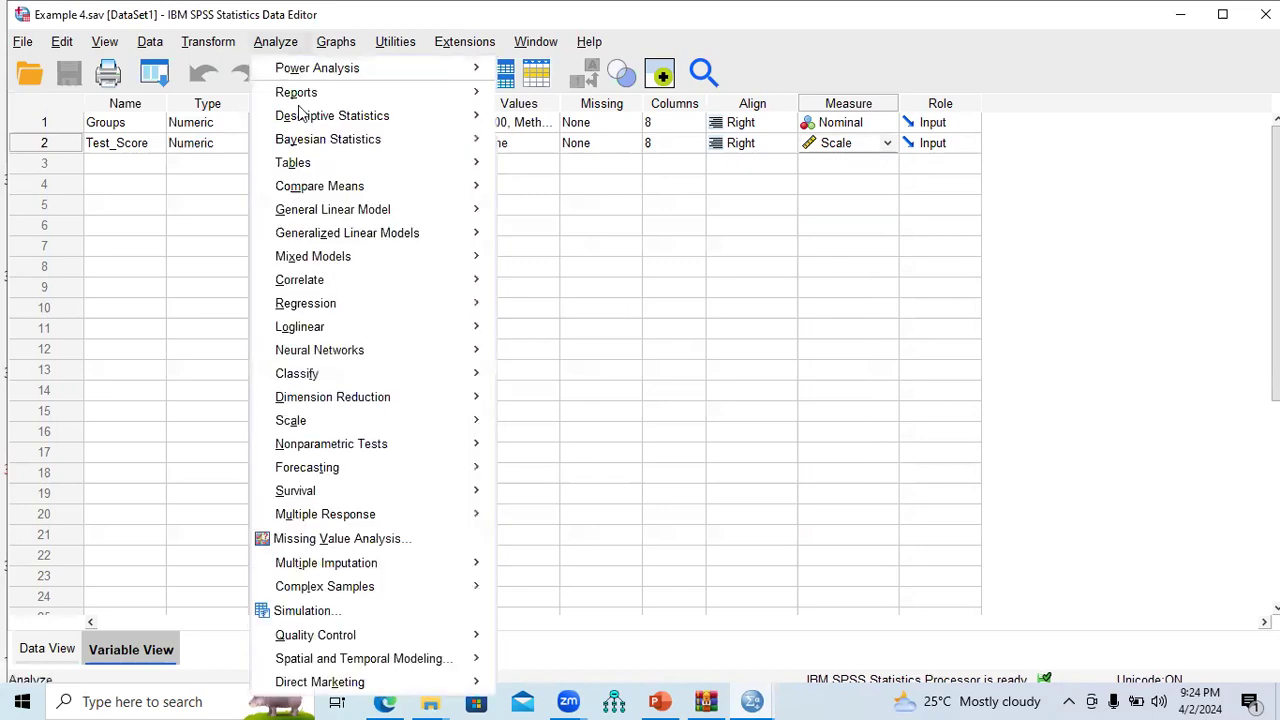
{"action": "mouse_move", "coordinate": [325, 190]}
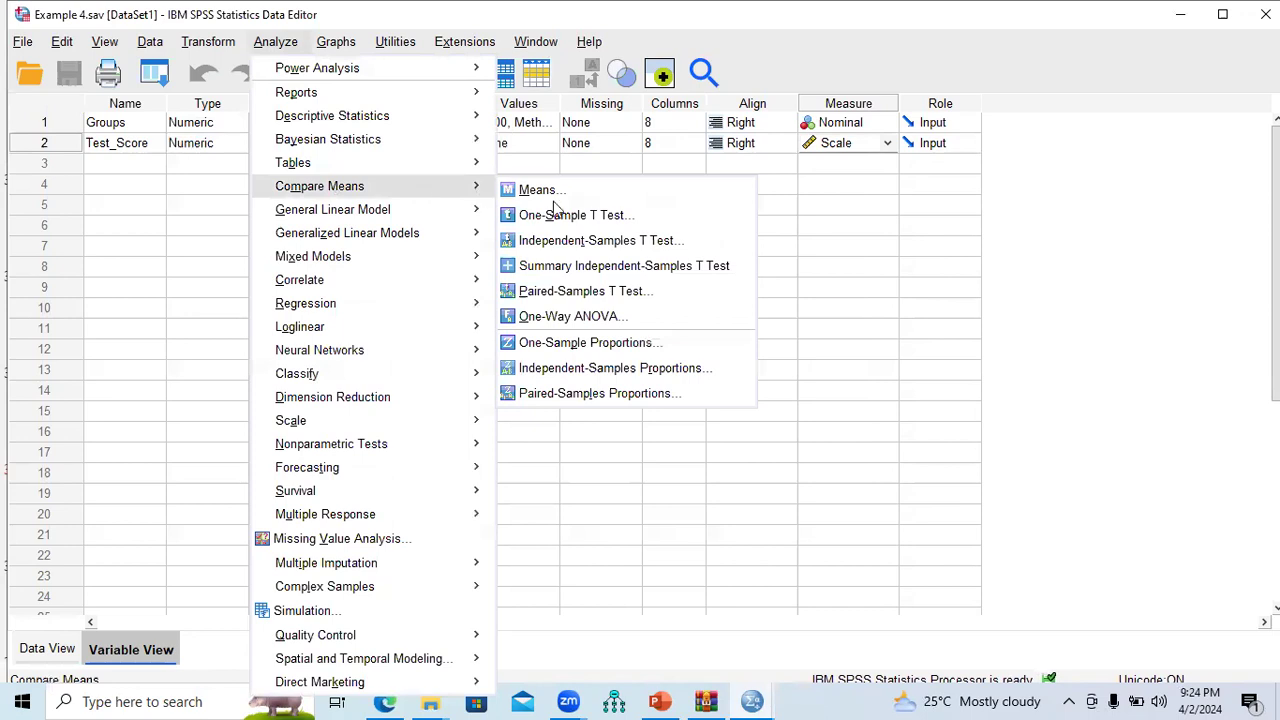
{"action": "left_click", "coordinate": [563, 318]}
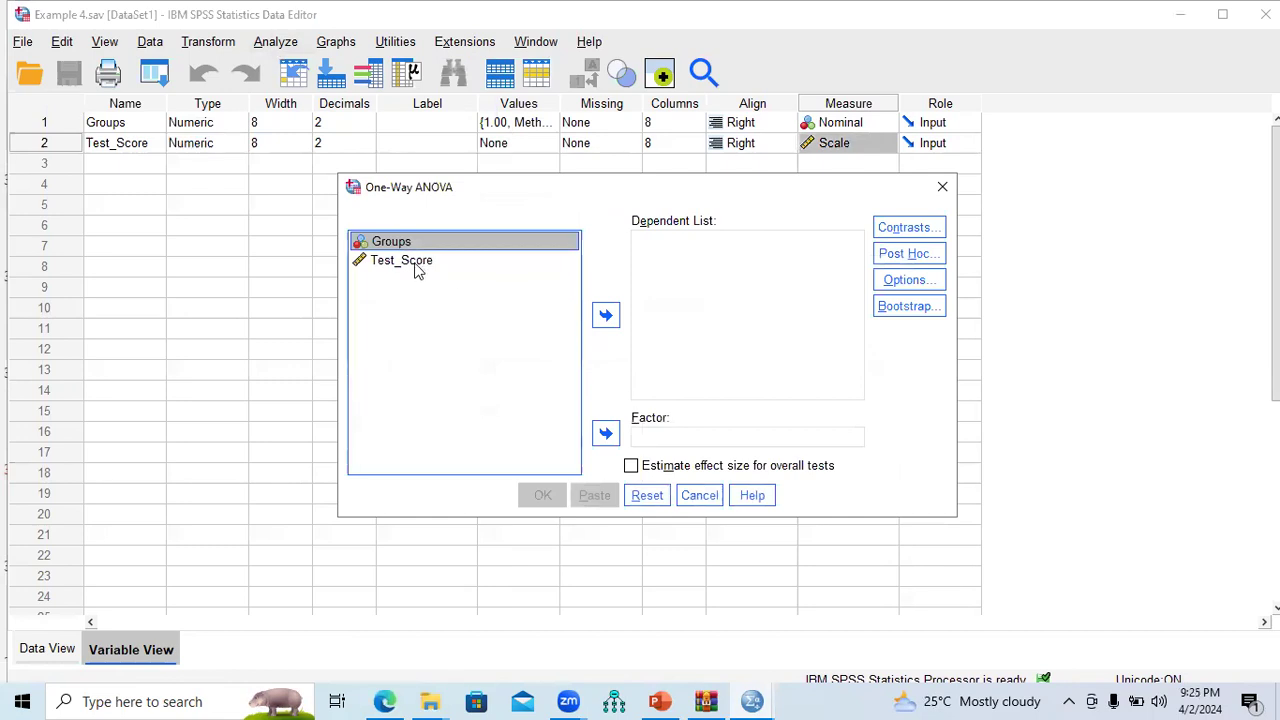
{"action": "left_click", "coordinate": [420, 265]}
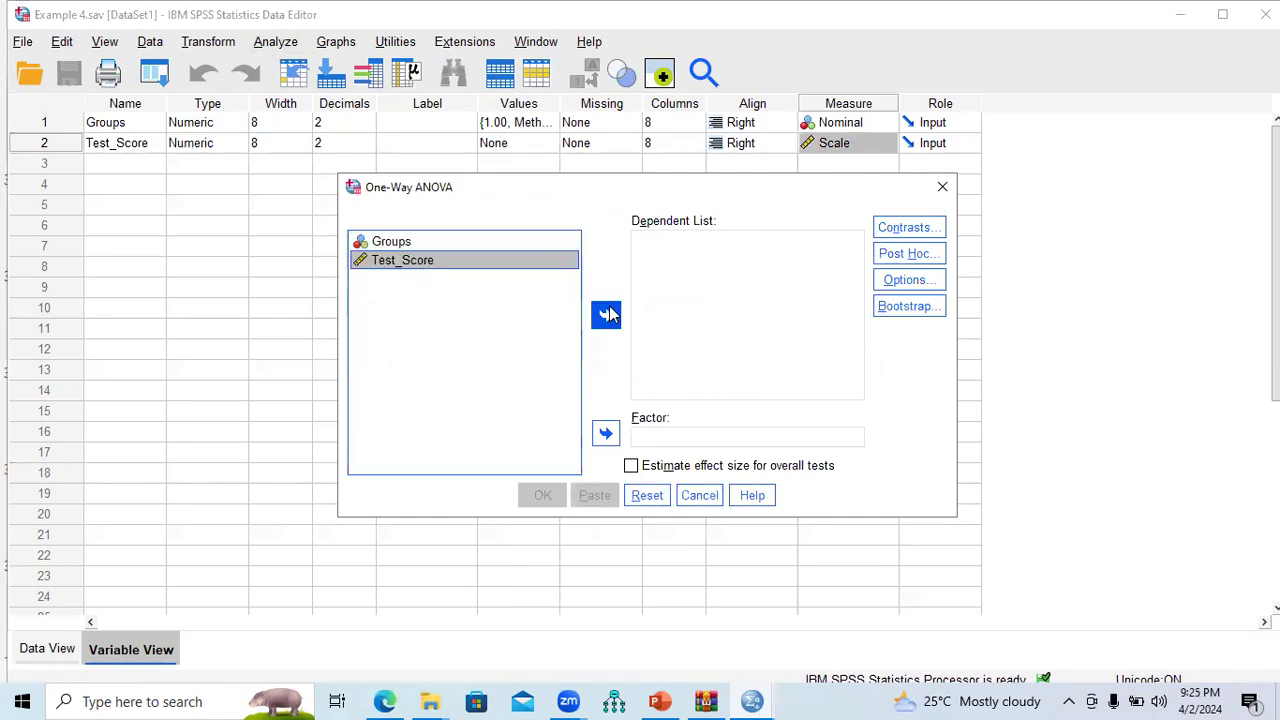
{"action": "left_click", "coordinate": [608, 315]}
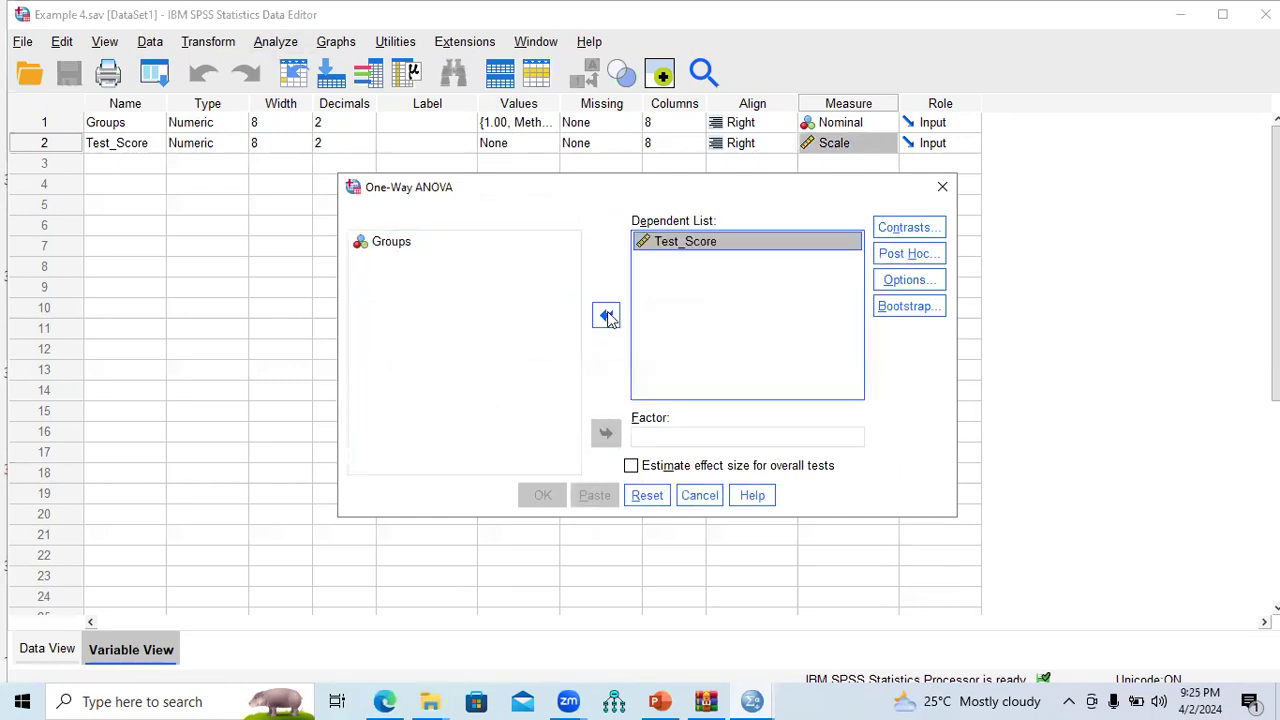
{"action": "left_click", "coordinate": [379, 247]}
{"action": "left_click", "coordinate": [588, 428]}
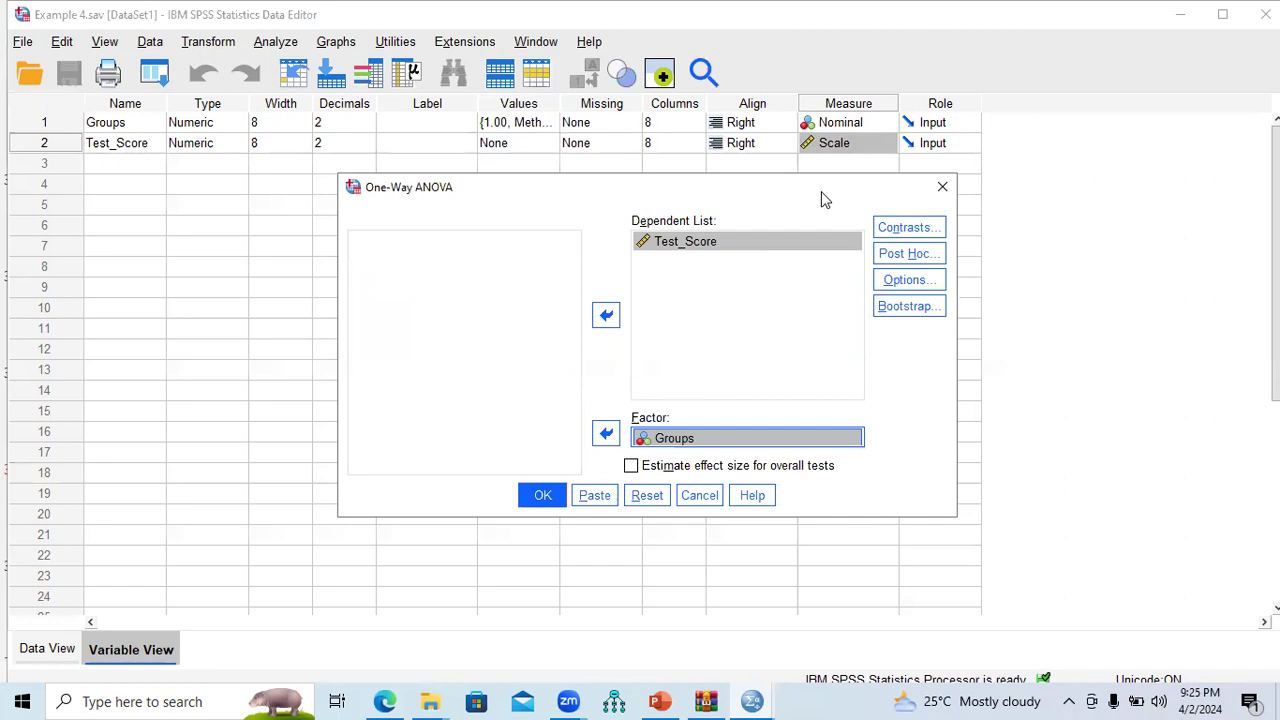
Run the one-way ANOVA and check the significance in the resulting ANOVA table
{"action": "left_click_drag", "start_coordinate": [821, 191], "coordinate": [639, 193]}
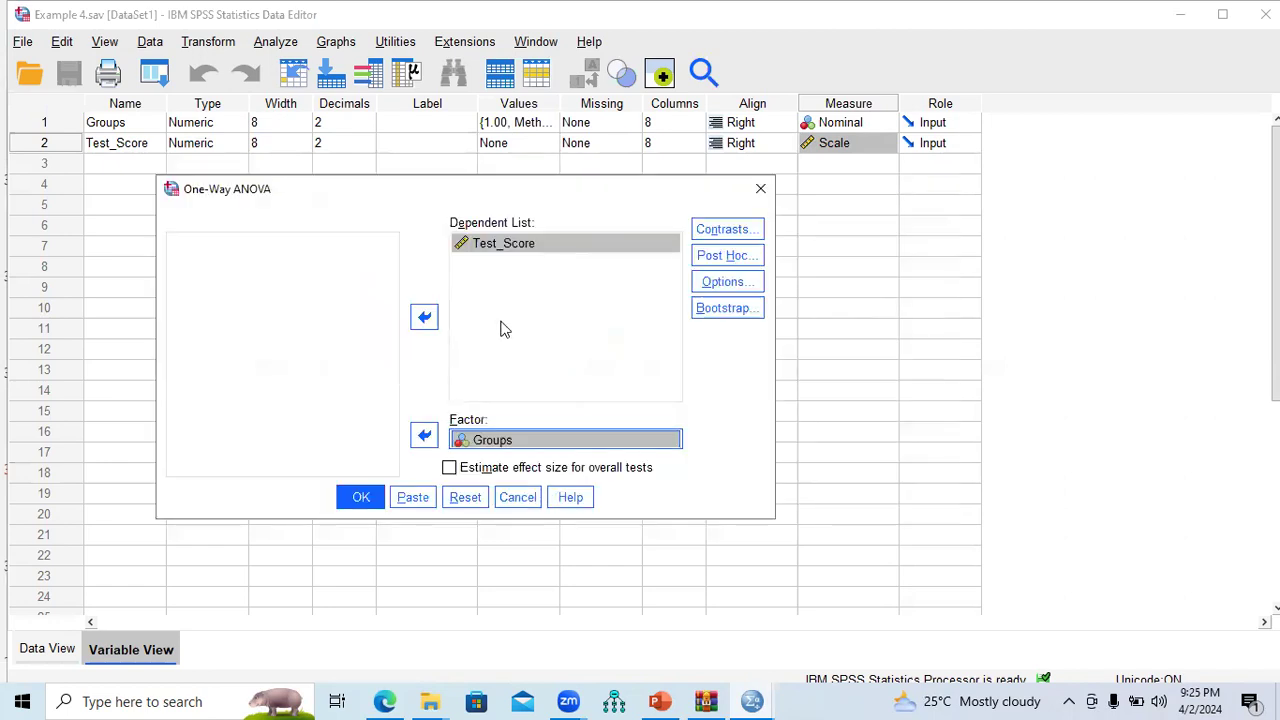
{"action": "left_click", "coordinate": [355, 507]}
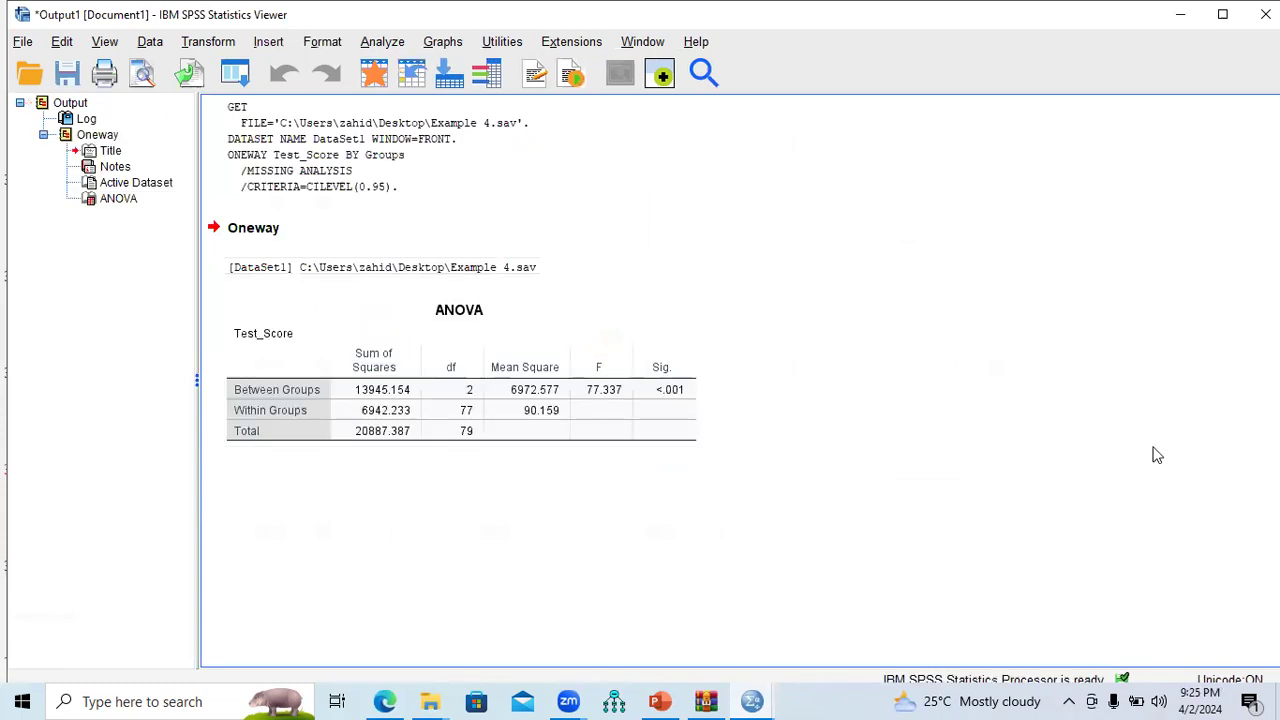
{"action": "left_click", "coordinate": [688, 420]}
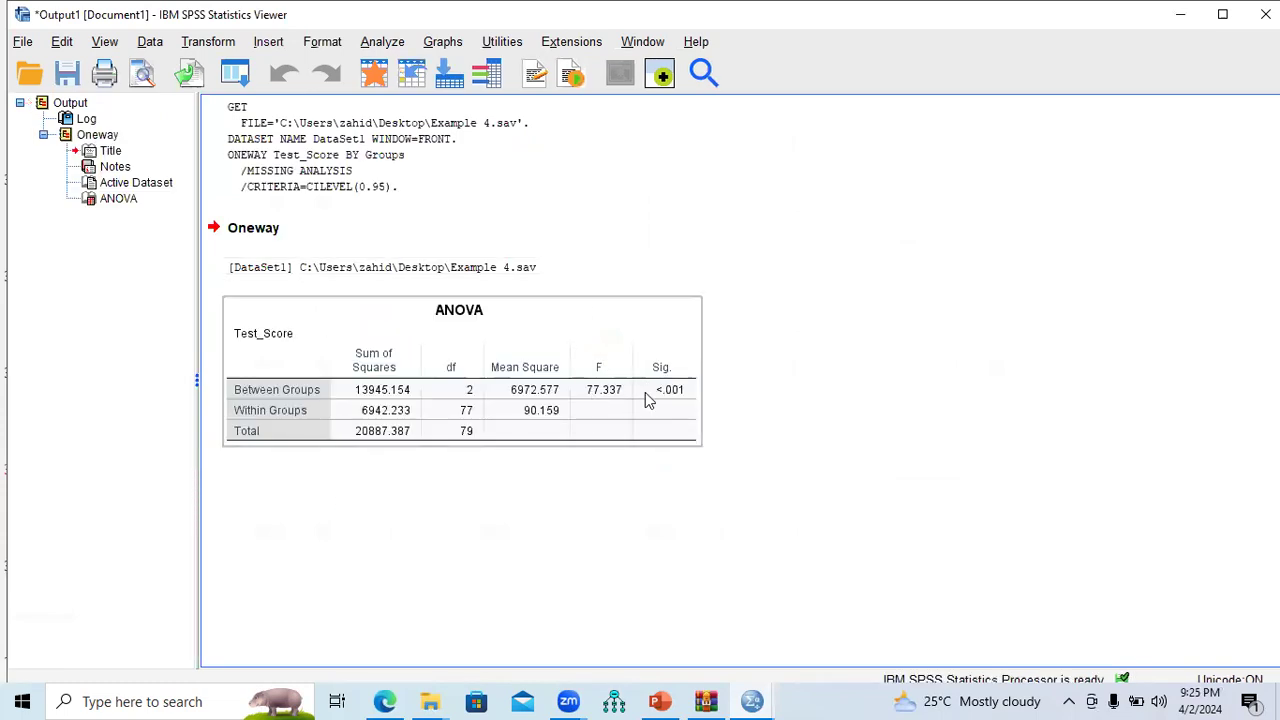
{"action": "left_click", "coordinate": [467, 211]}
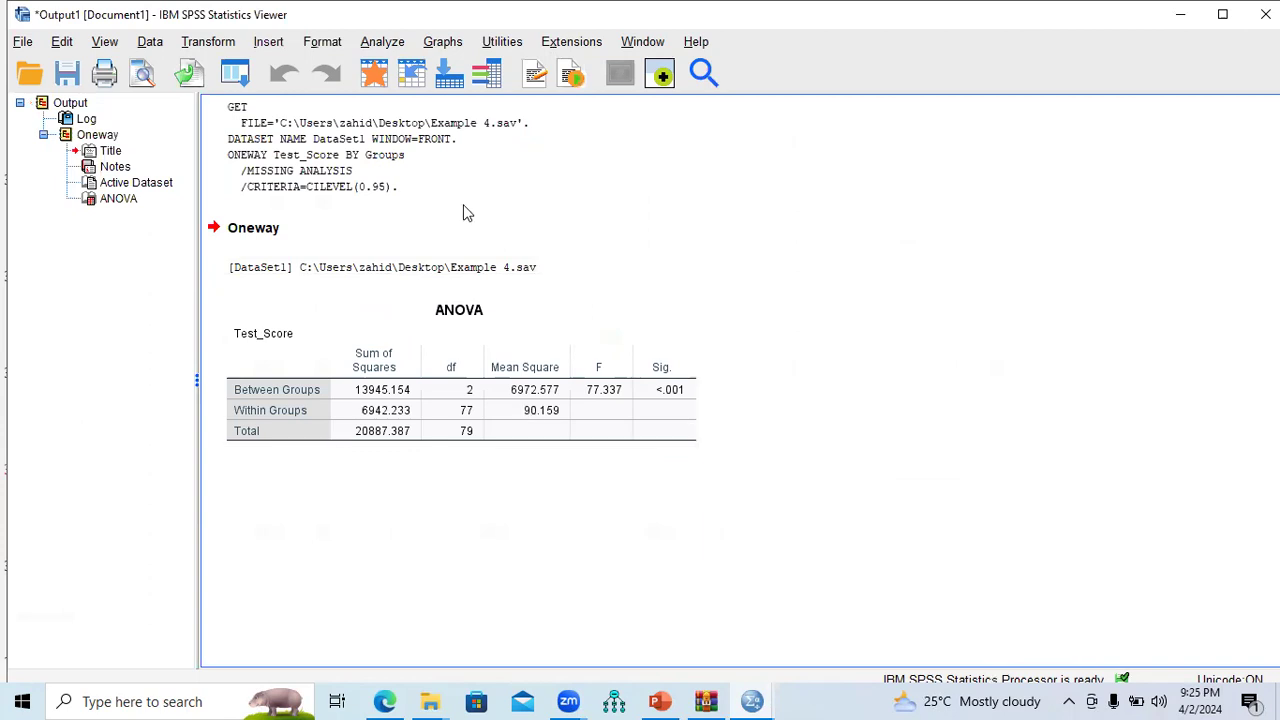
Rerun the one-way ANOVA of Test_Score by Groups with the Descriptive and Homogeneity of variance test options added
{"action": "left_click", "coordinate": [376, 46]}
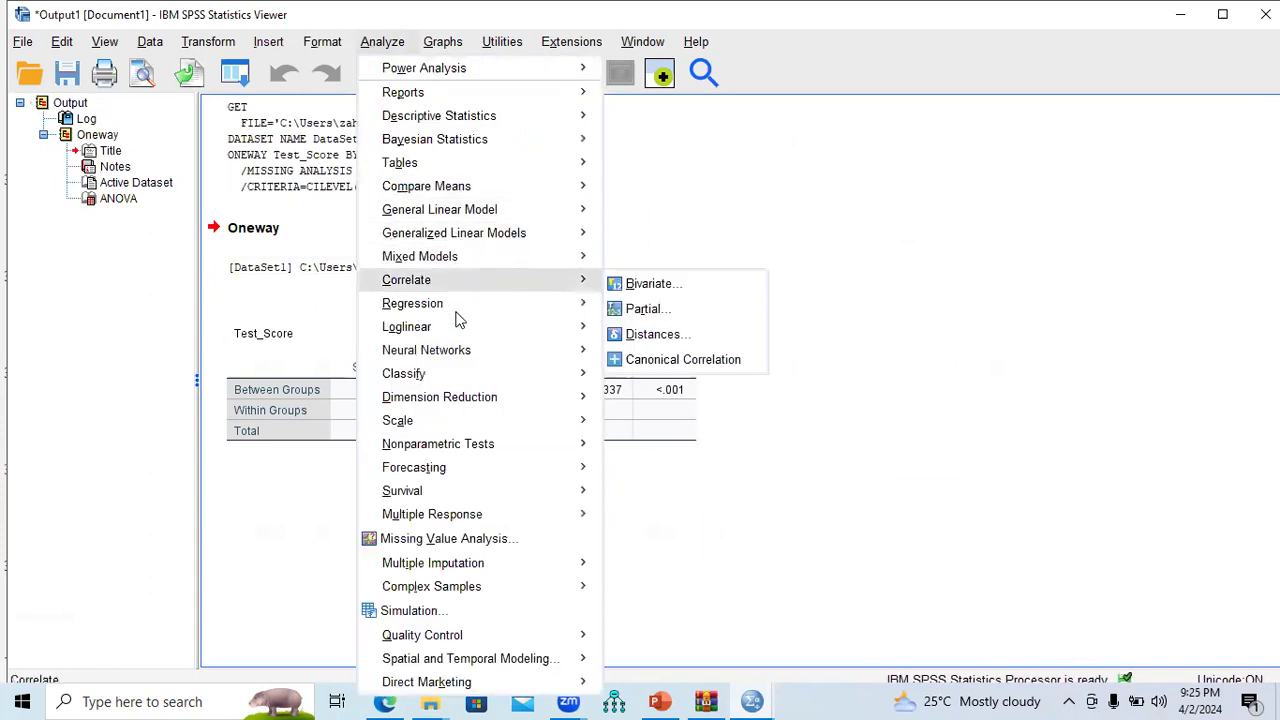
{"action": "mouse_move", "coordinate": [450, 188]}
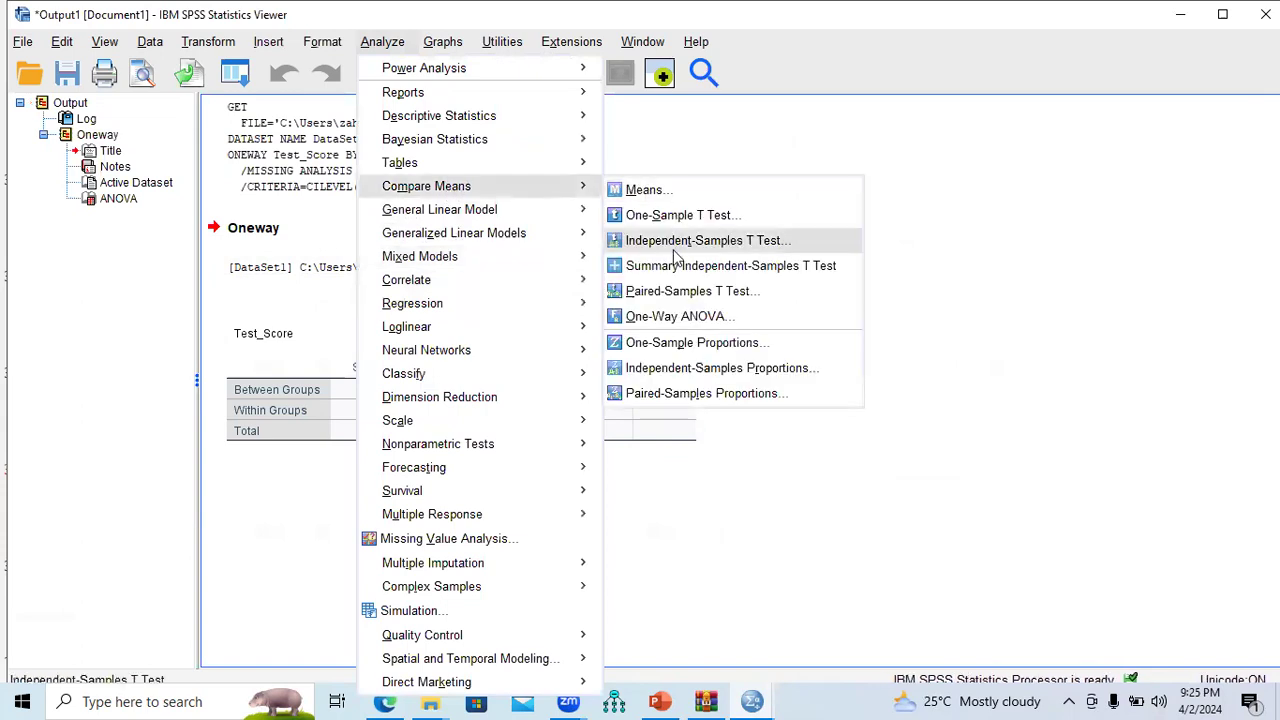
{"action": "left_click", "coordinate": [676, 316]}
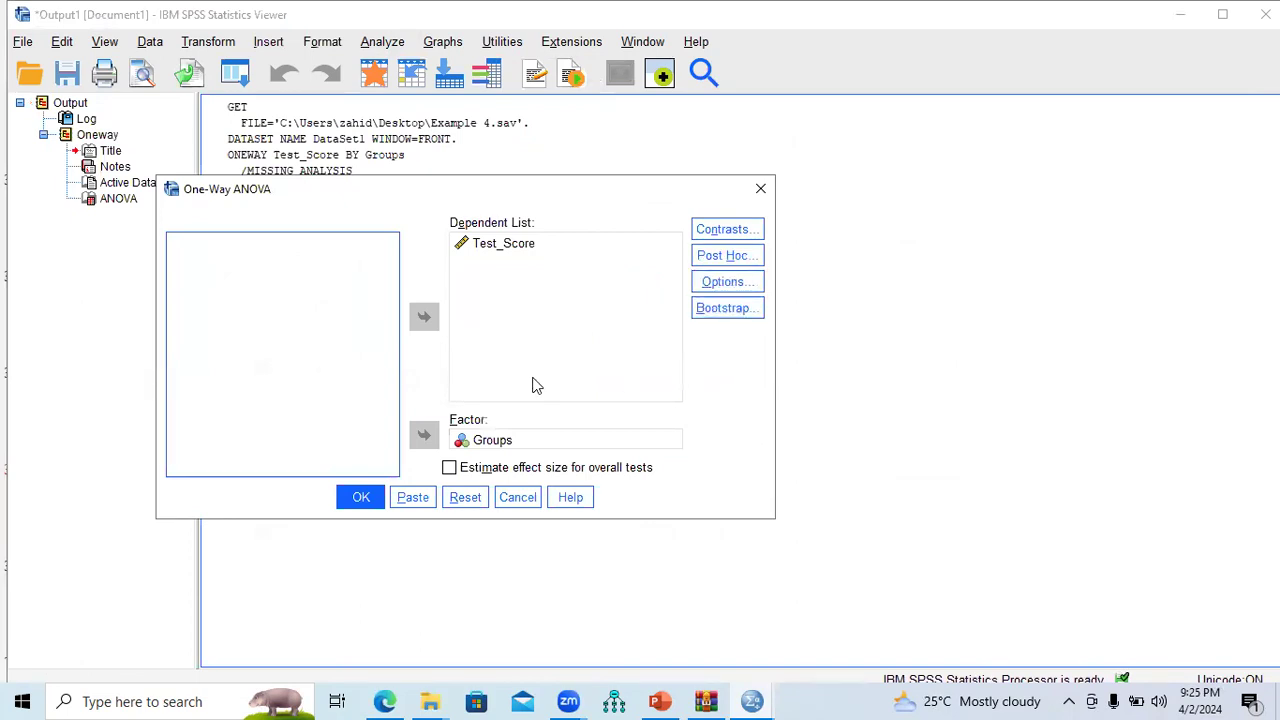
{"action": "left_click", "coordinate": [724, 284]}
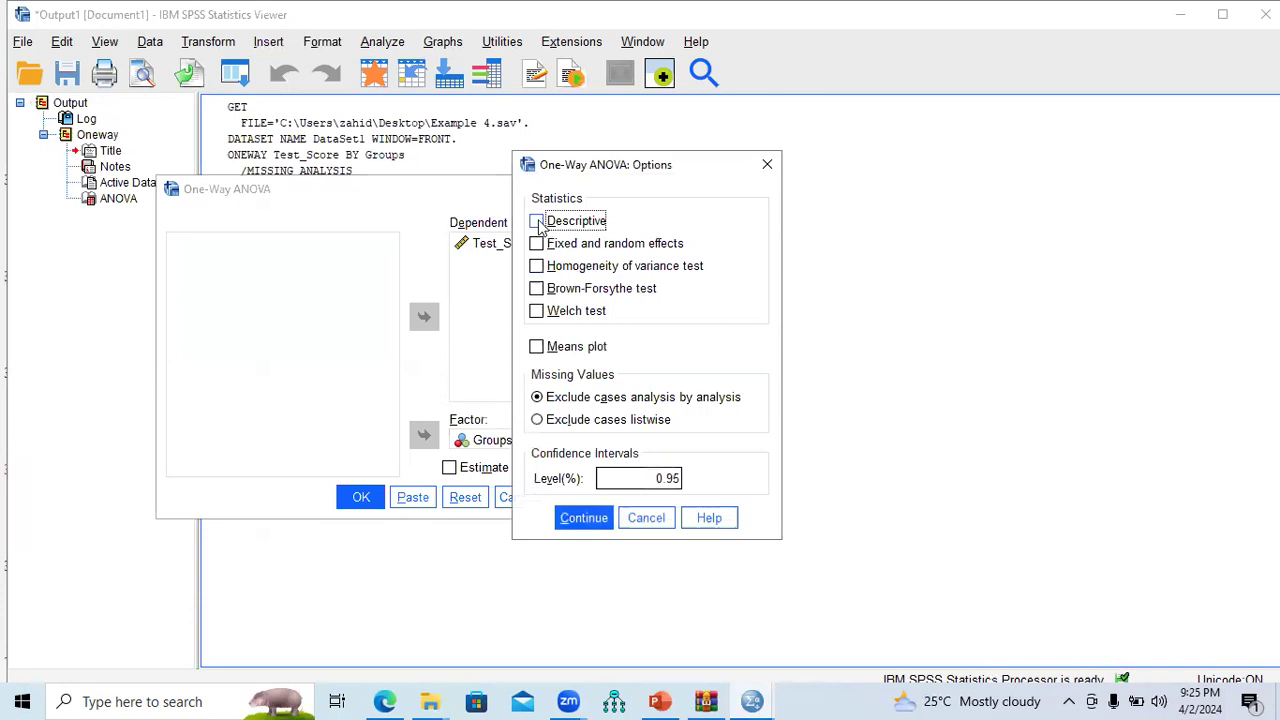
{"action": "left_click", "coordinate": [537, 267]}
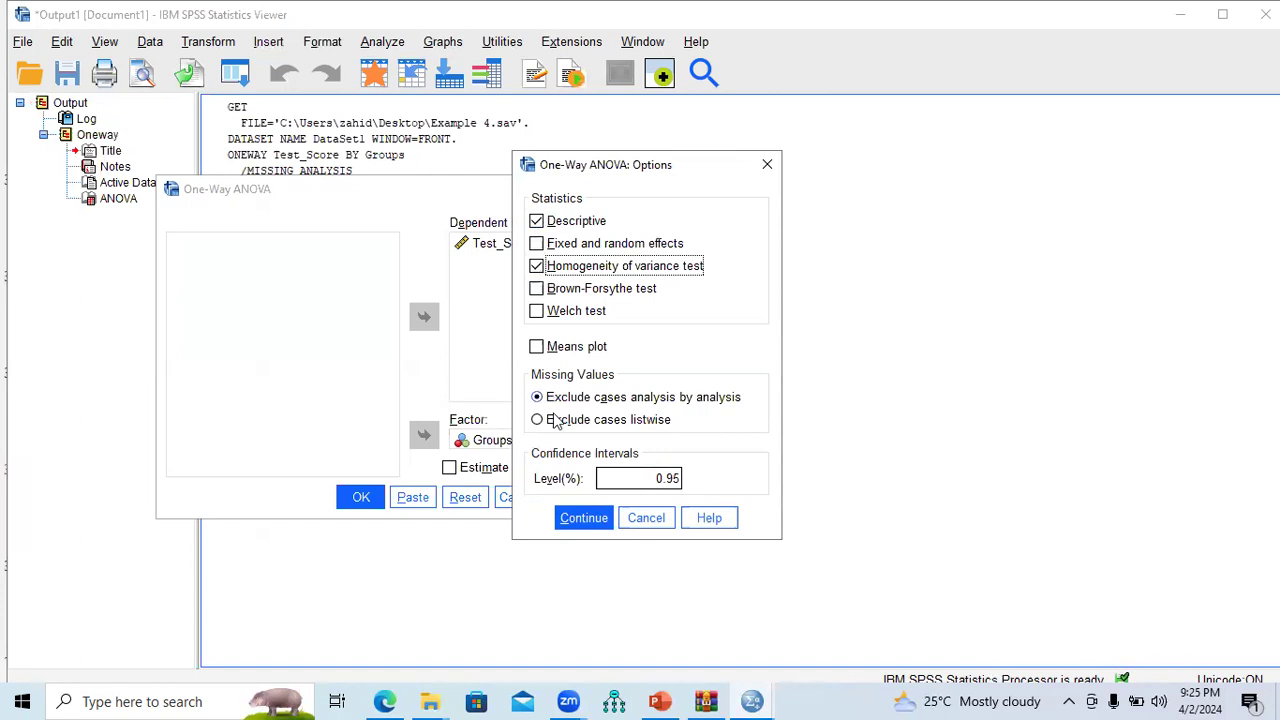
{"action": "left_click", "coordinate": [582, 518]}
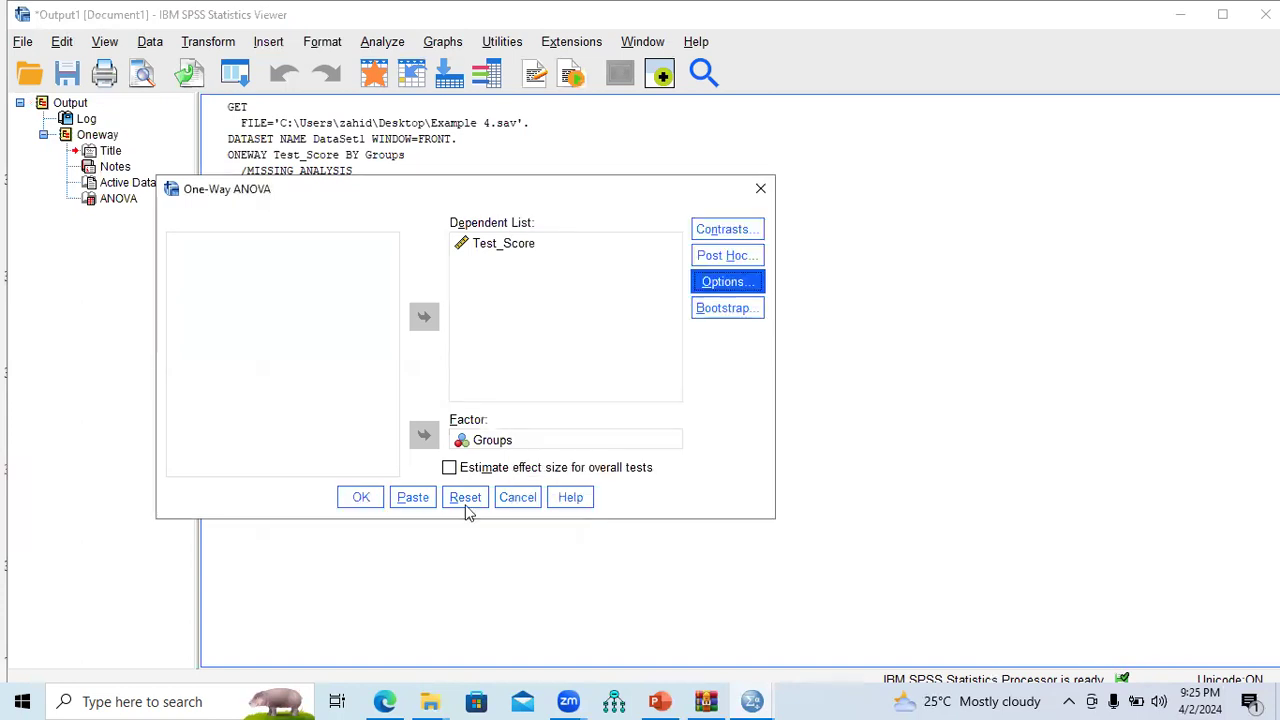
{"action": "left_click", "coordinate": [384, 505]}
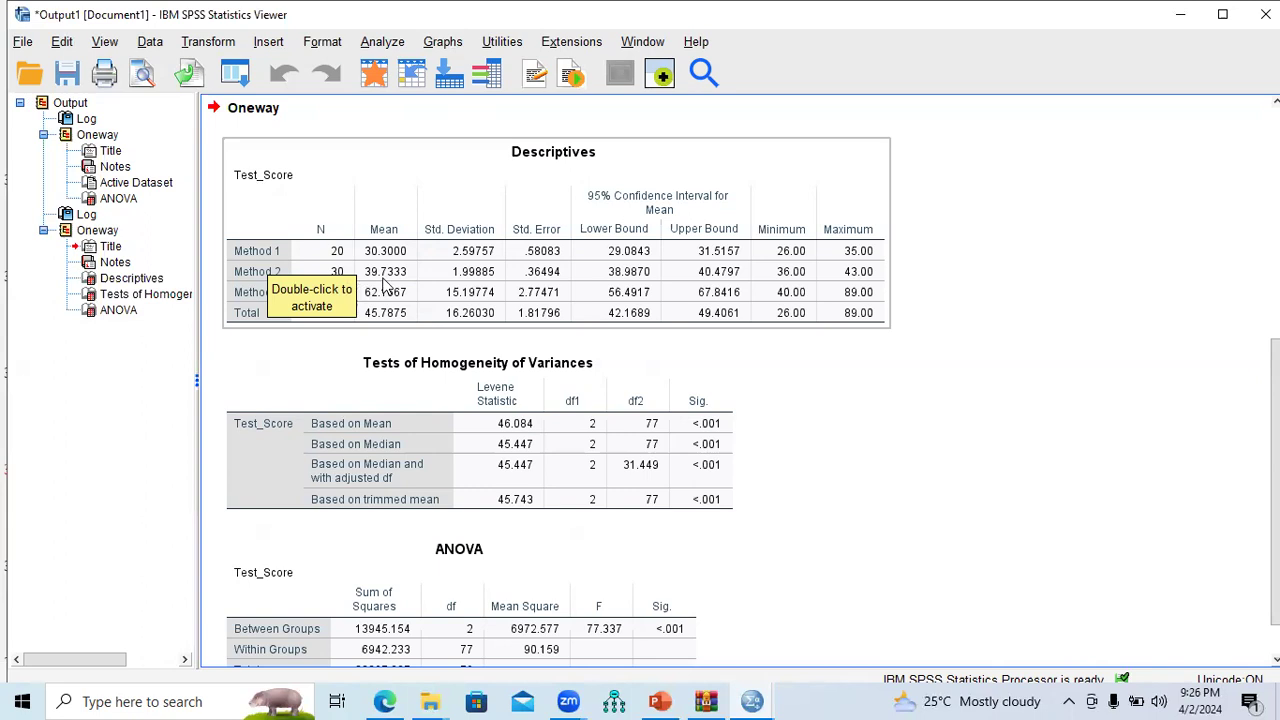
Examine the group means in the Descriptives table and the significance values in the homogeneity and ANOVA tables
{"action": "left_click", "coordinate": [387, 288]}
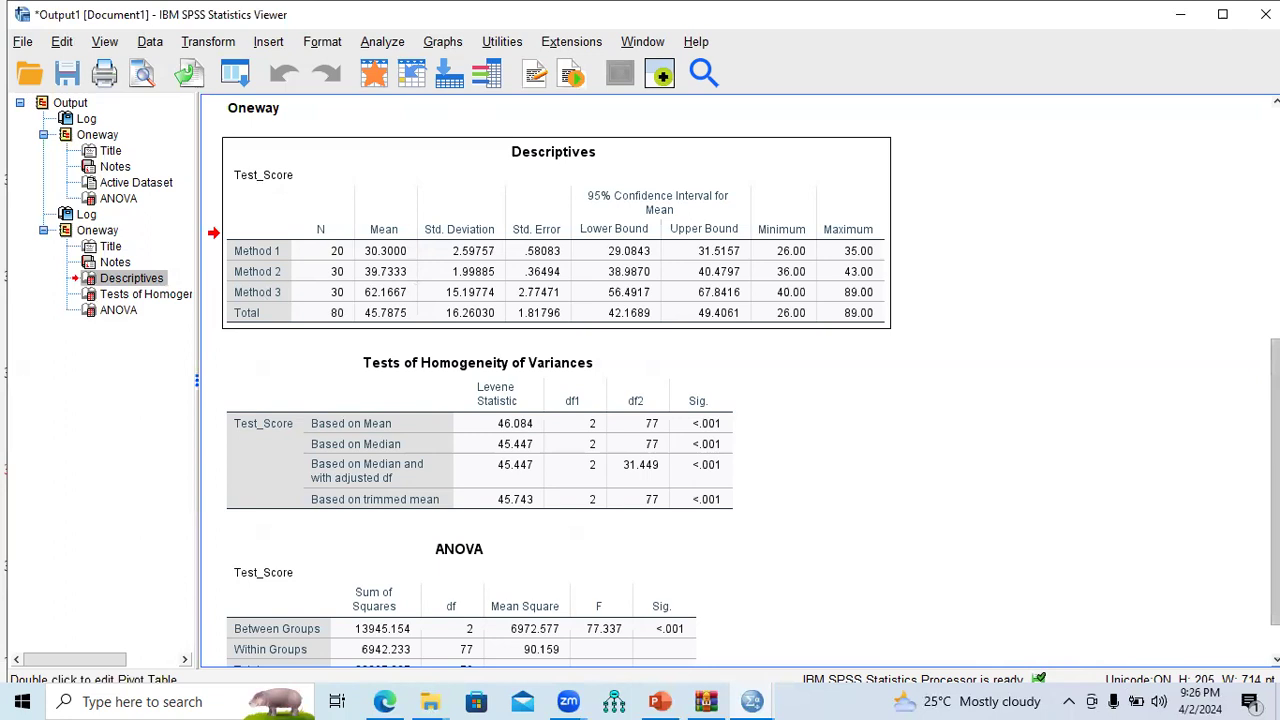
{"action": "scroll", "coordinate": [557, 380], "scroll_direction": "down", "scroll_amount": 1}
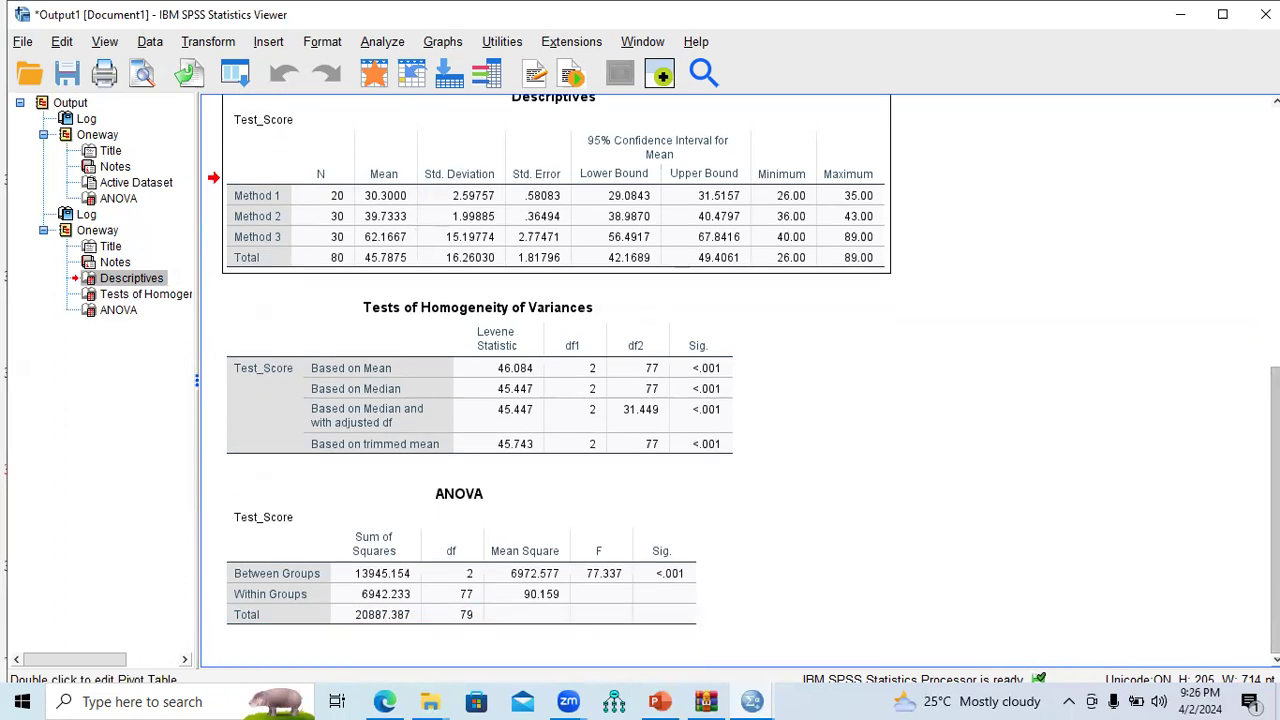
{"action": "left_click", "coordinate": [744, 566]}
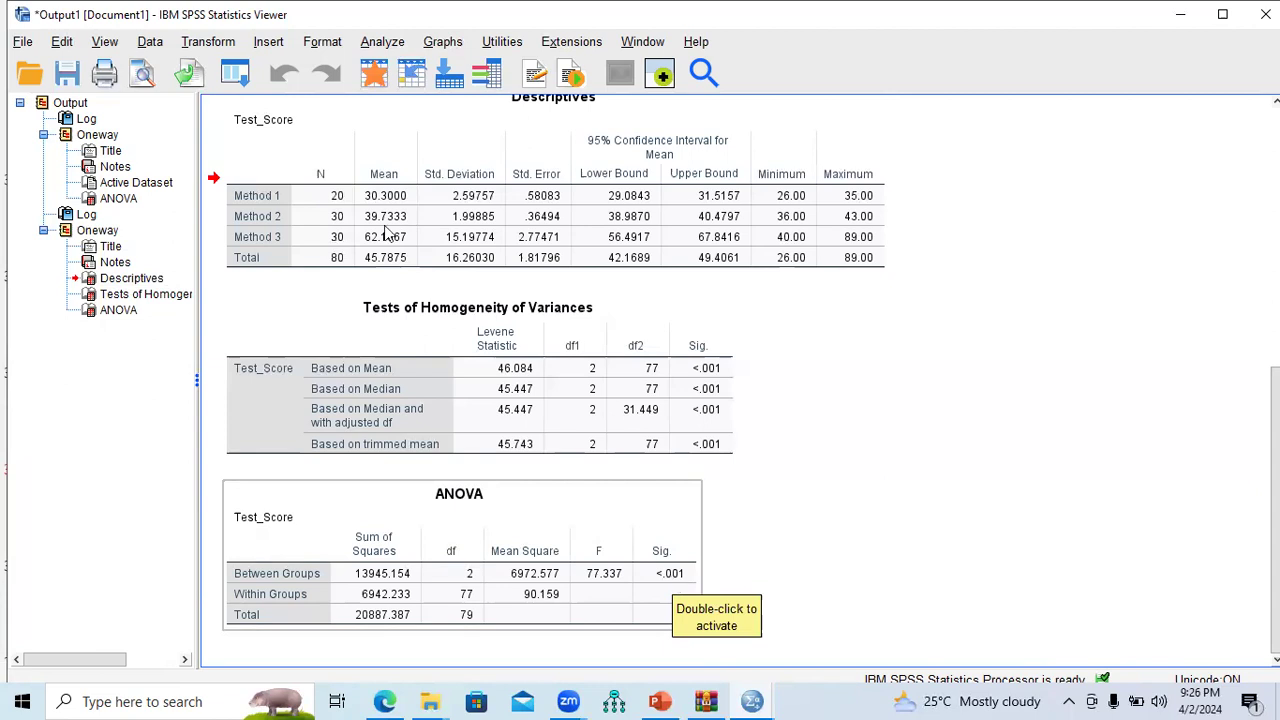
{"action": "left_click", "coordinate": [398, 294]}
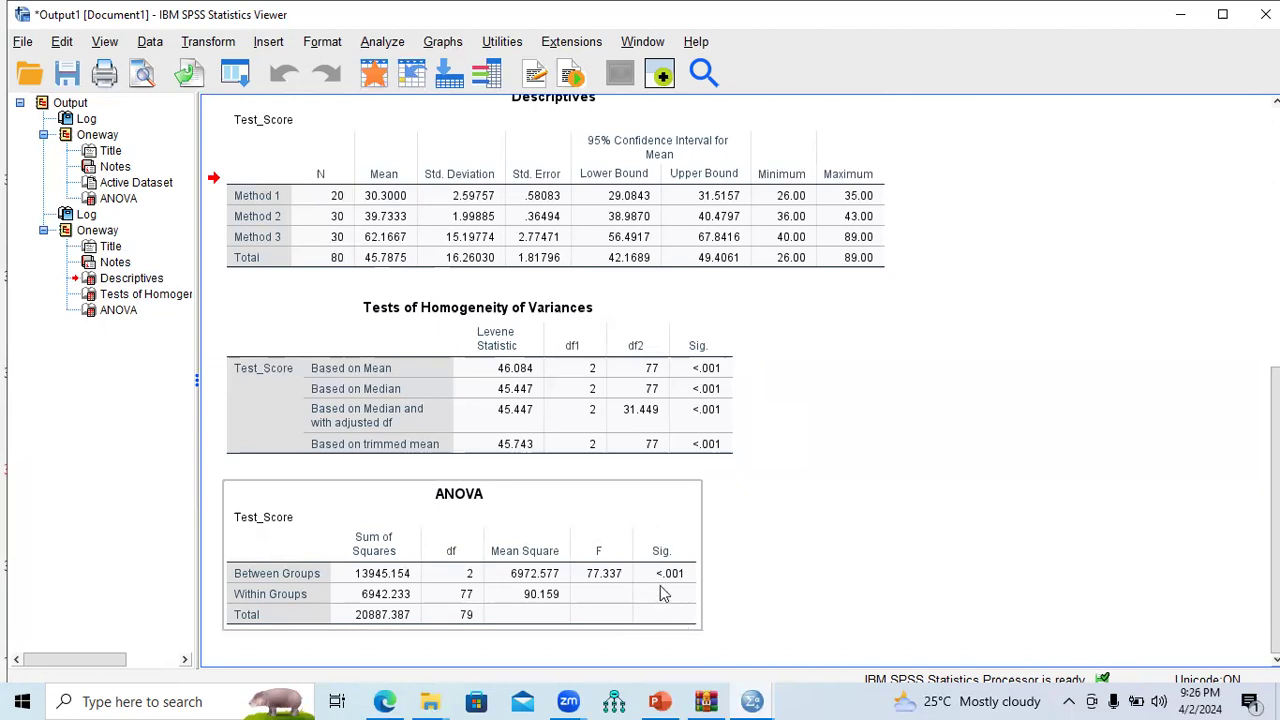
{"action": "left_click", "coordinate": [388, 45]}
{"action": "mouse_move", "coordinate": [413, 120]}
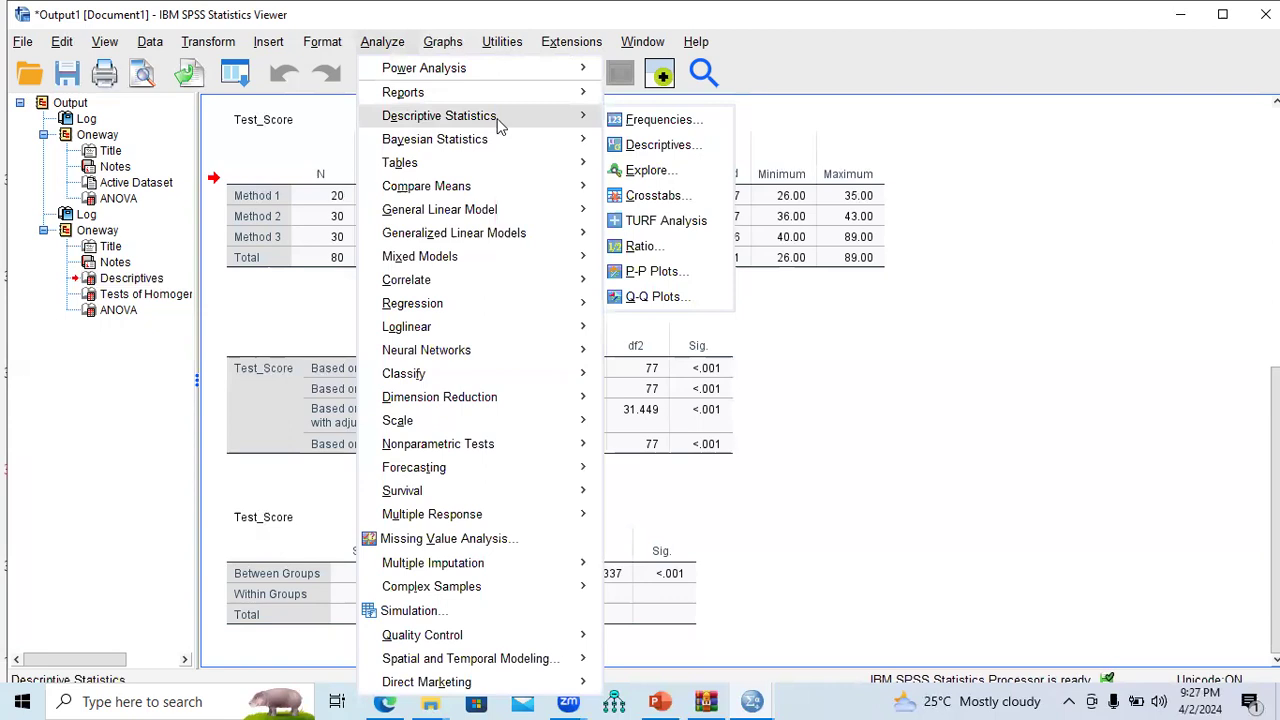
{"action": "mouse_move", "coordinate": [560, 192]}
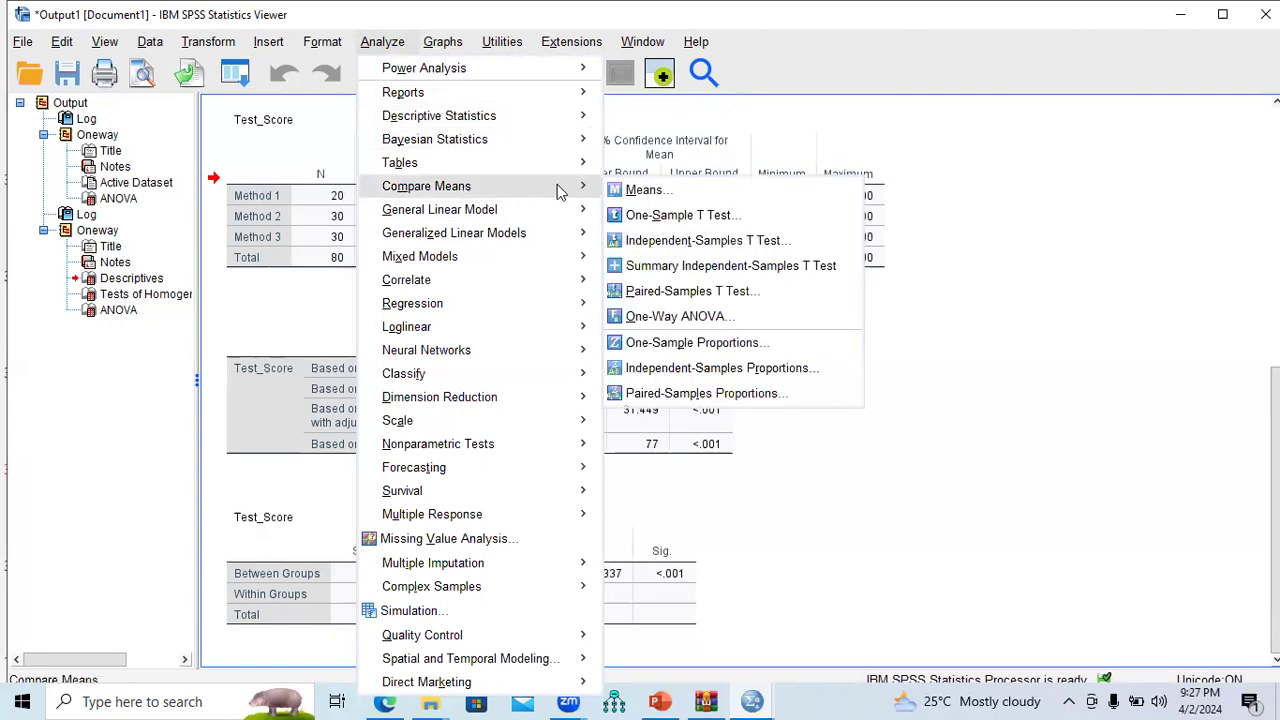
{"action": "left_click", "coordinate": [670, 320]}
{"action": "left_click_drag", "start_coordinate": [609, 204], "coordinate": [610, 105]}
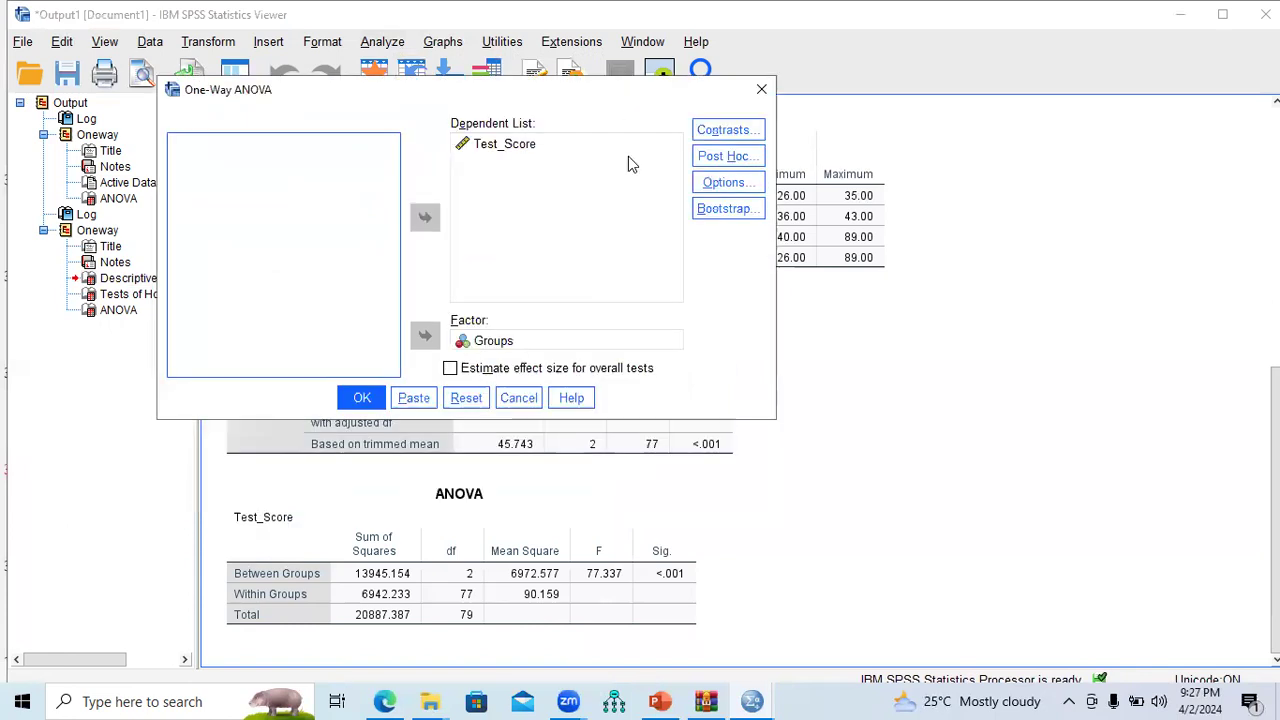
{"action": "left_click", "coordinate": [716, 190]}
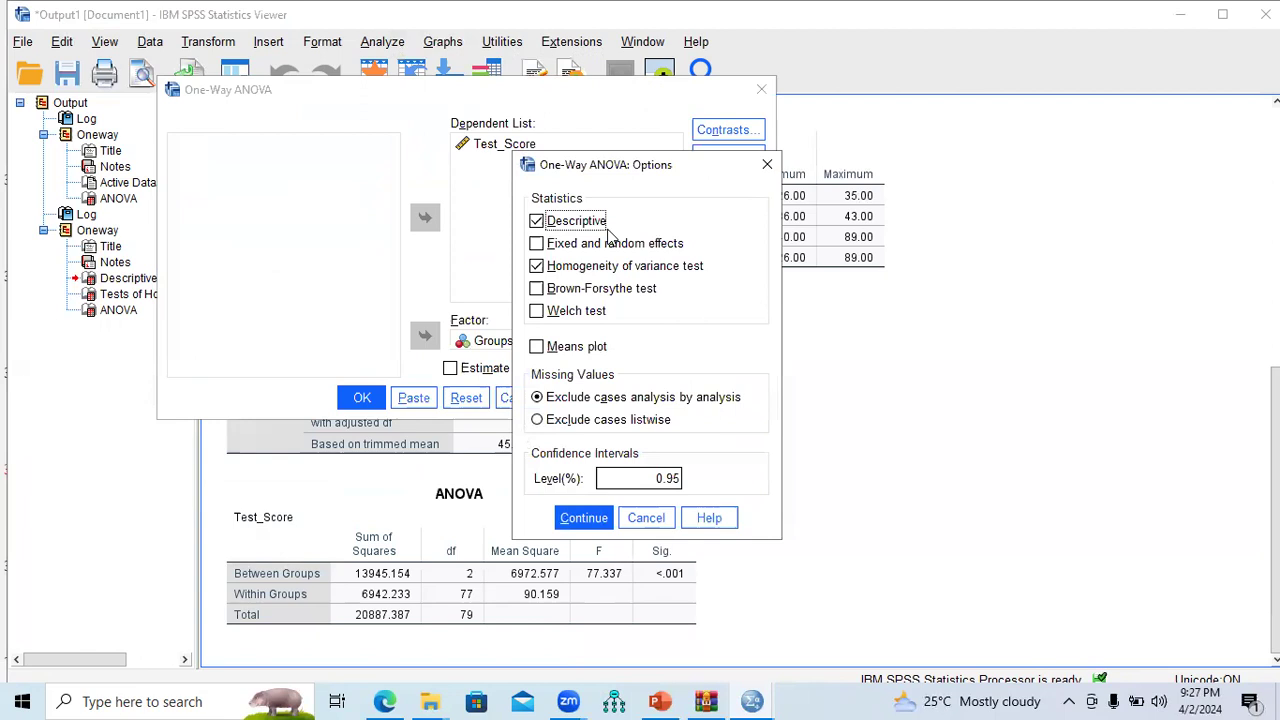
{"action": "left_click", "coordinate": [537, 312]}
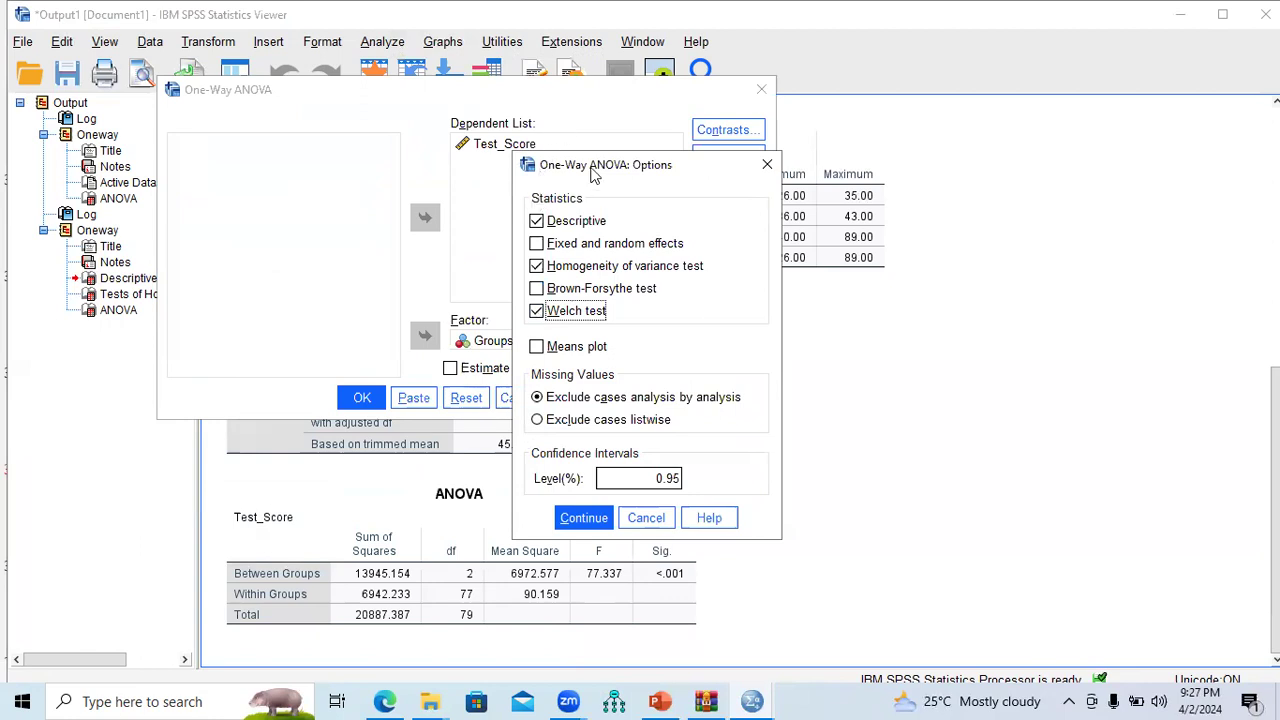
{"action": "left_click", "coordinate": [609, 105]}
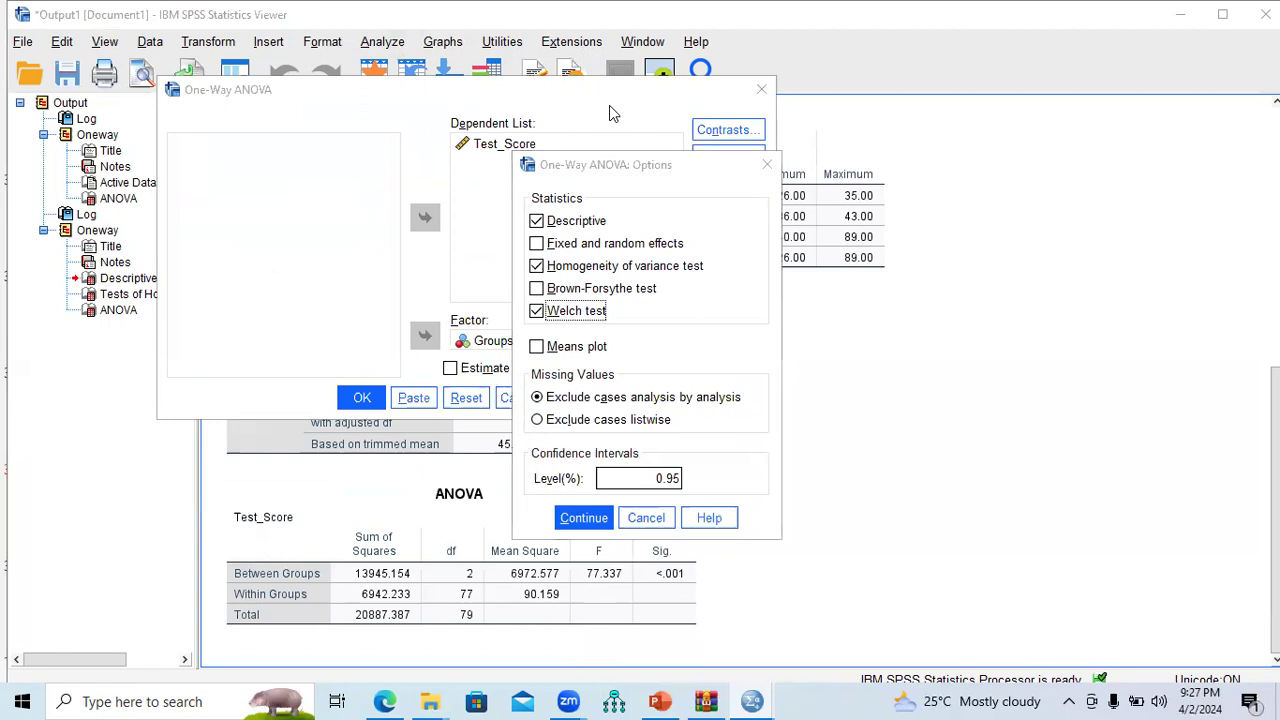
{"action": "left_click", "coordinate": [763, 163]}
{"action": "left_click", "coordinate": [761, 90]}
{"action": "left_click", "coordinate": [716, 388]}
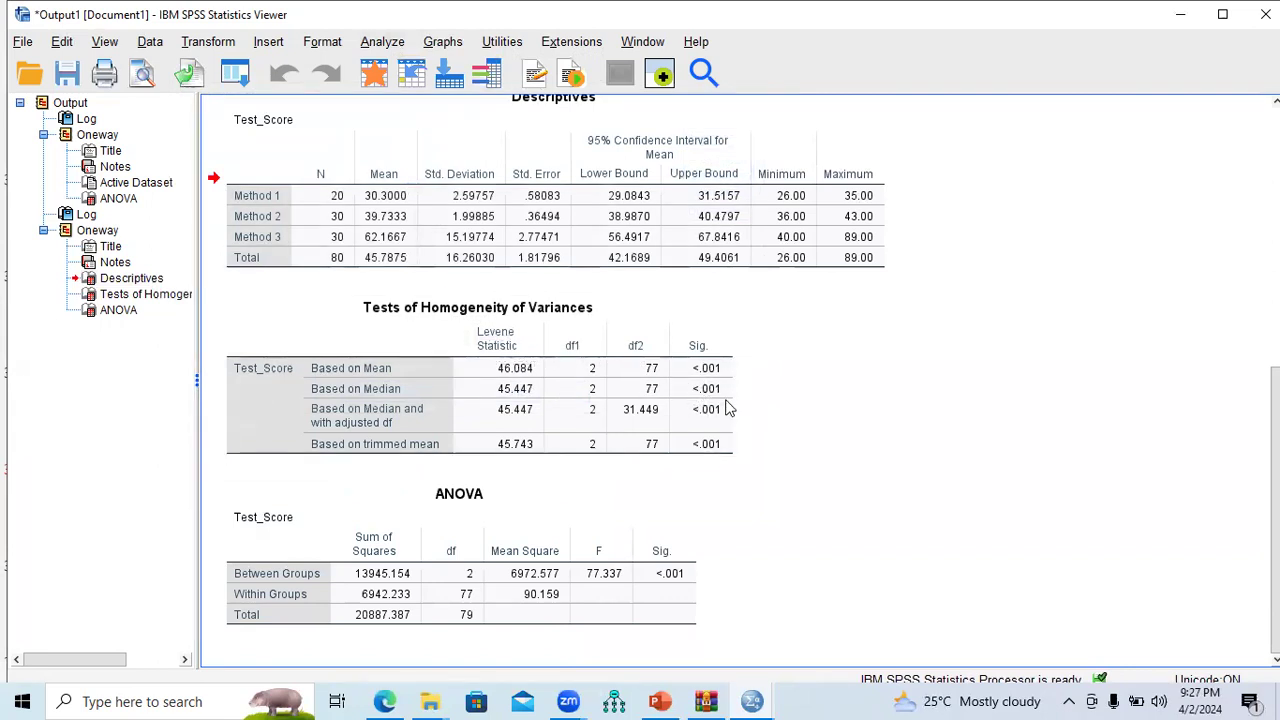
Rerun the one-way ANOVA with the Welch test added and view the Robust Tests of Equality of Means table
{"action": "left_click", "coordinate": [388, 44]}
{"action": "mouse_move", "coordinate": [585, 195]}
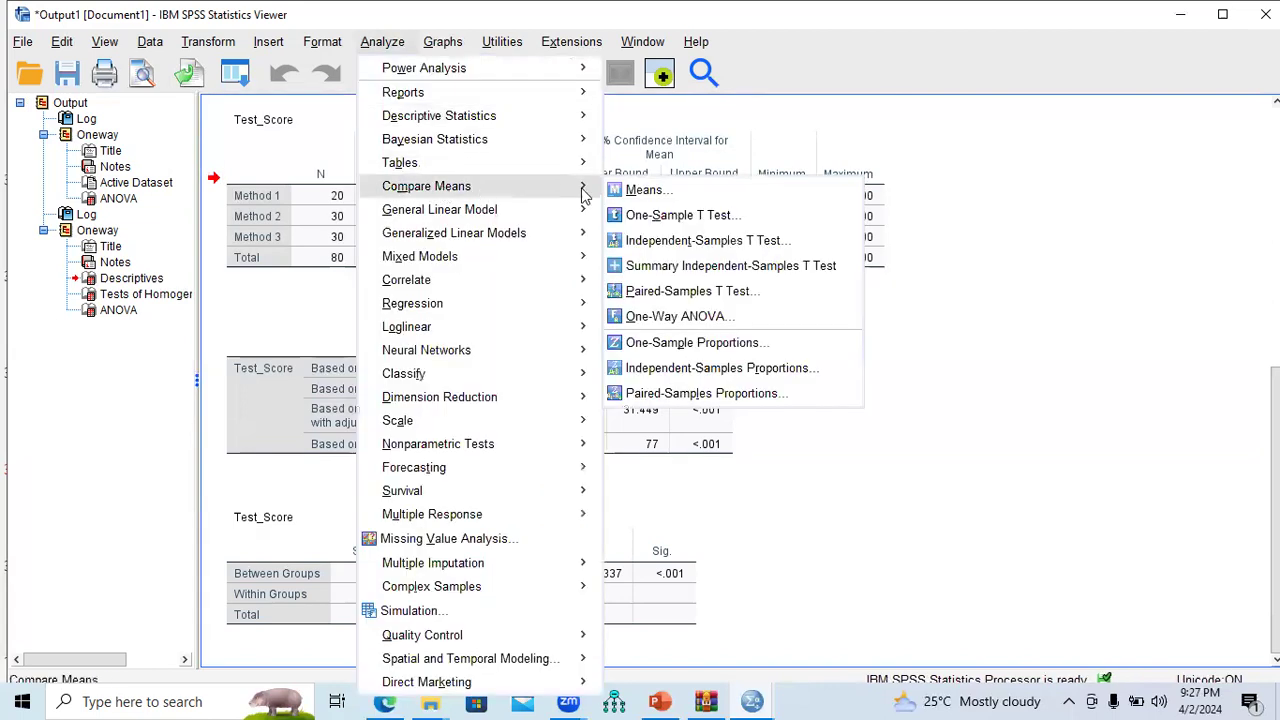
{"action": "left_click", "coordinate": [668, 318]}
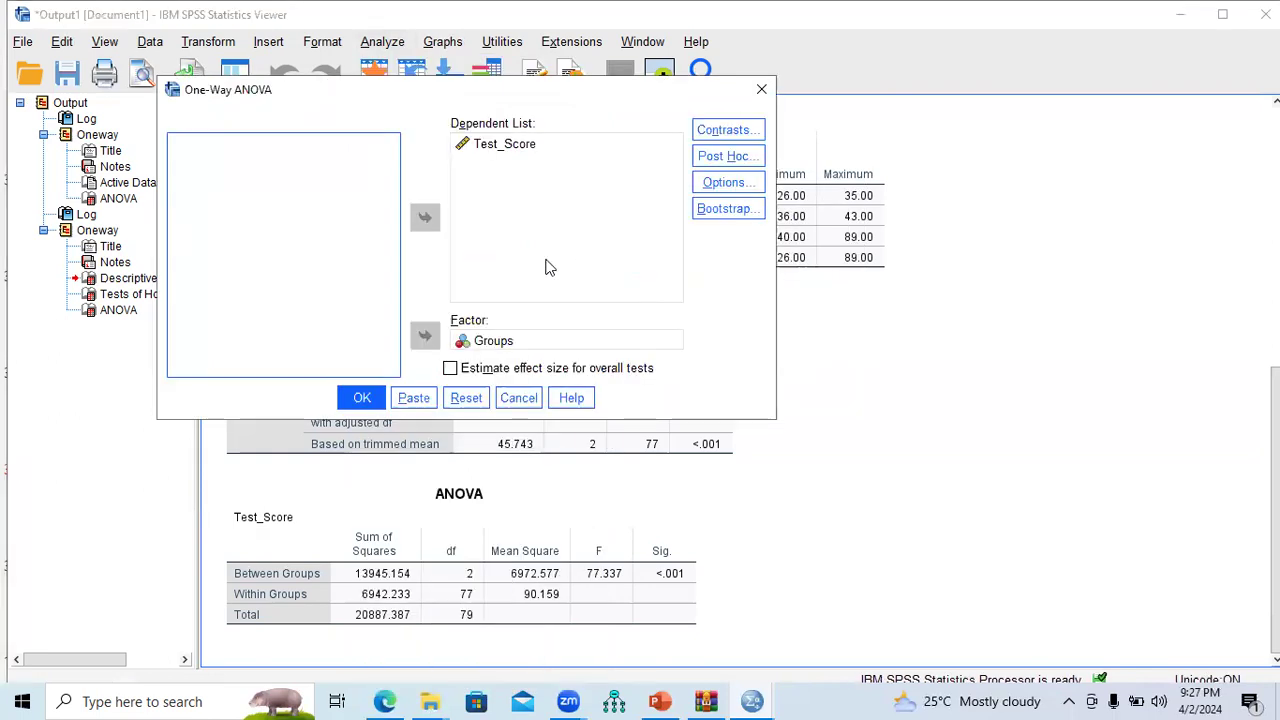
{"action": "left_click", "coordinate": [723, 182]}
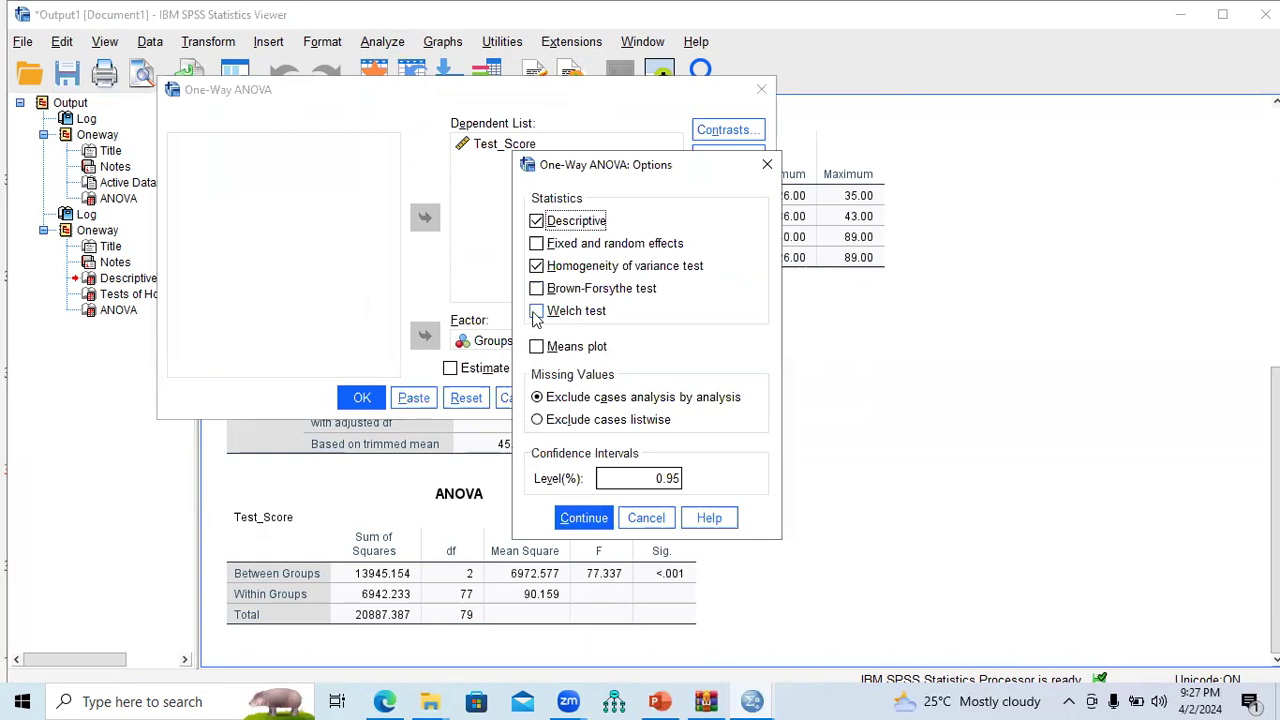
{"action": "left_click", "coordinate": [537, 315]}
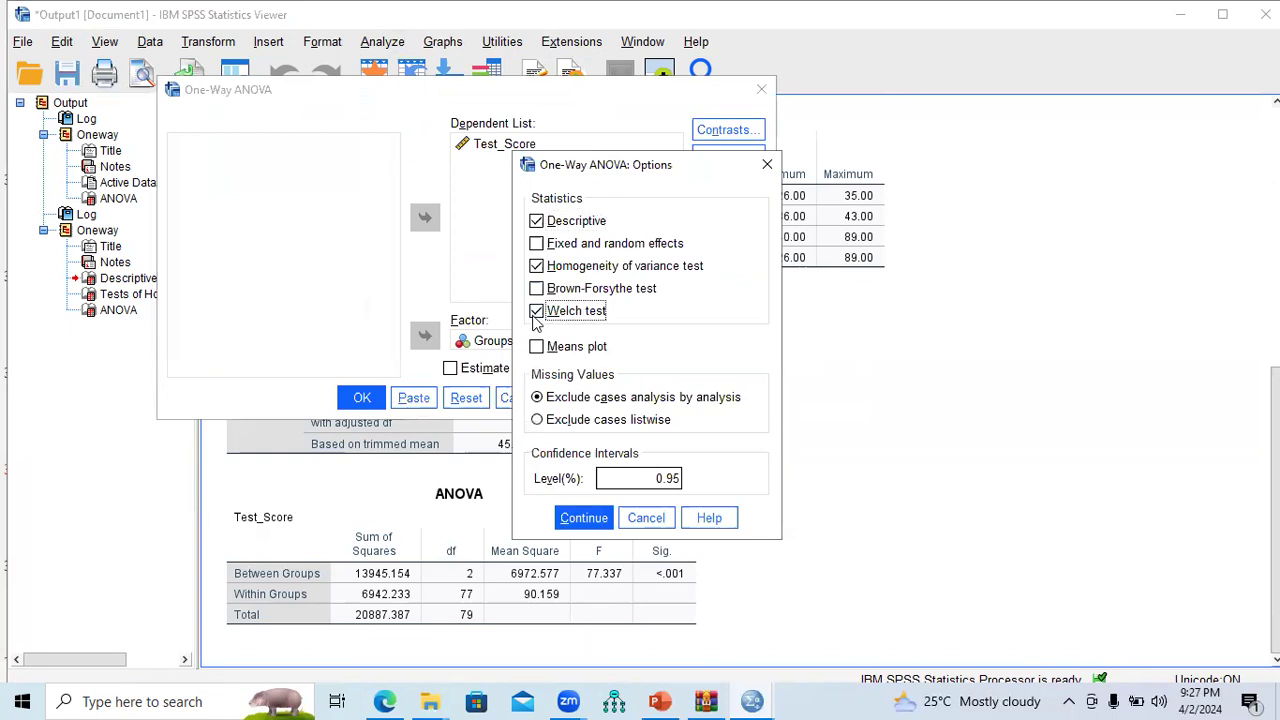
{"action": "left_click", "coordinate": [586, 518]}
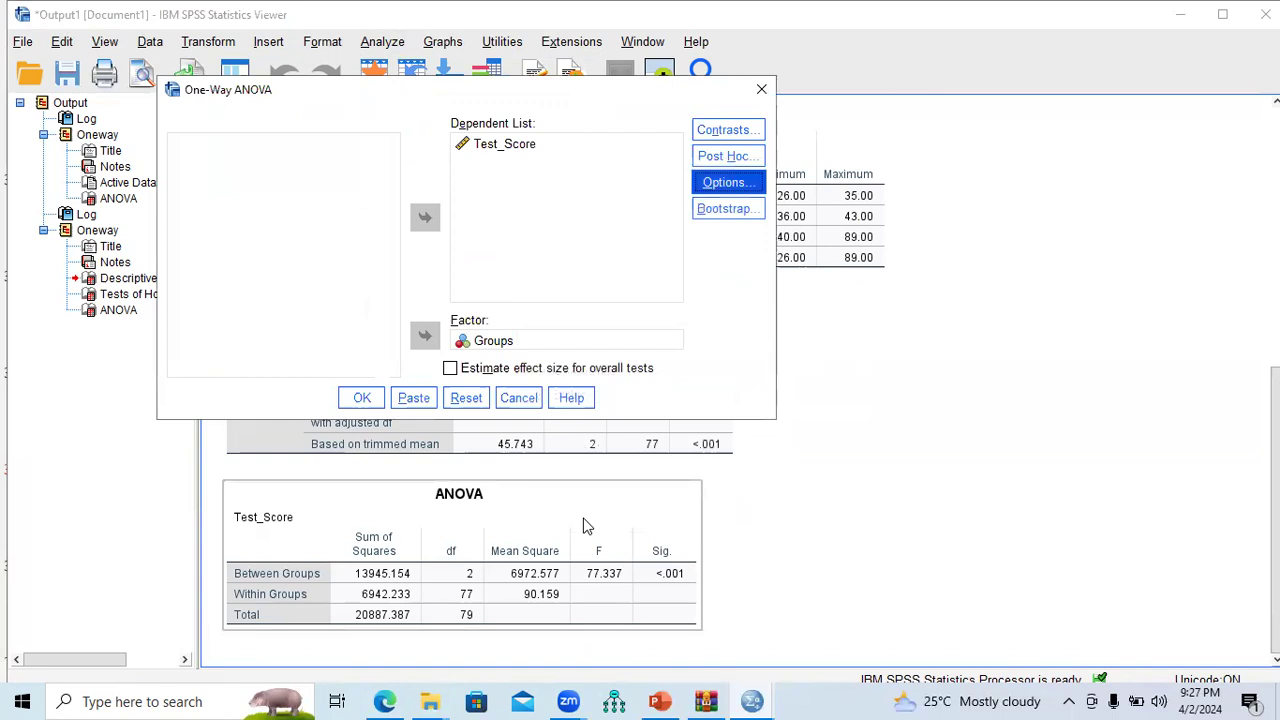
{"action": "left_click", "coordinate": [362, 398]}
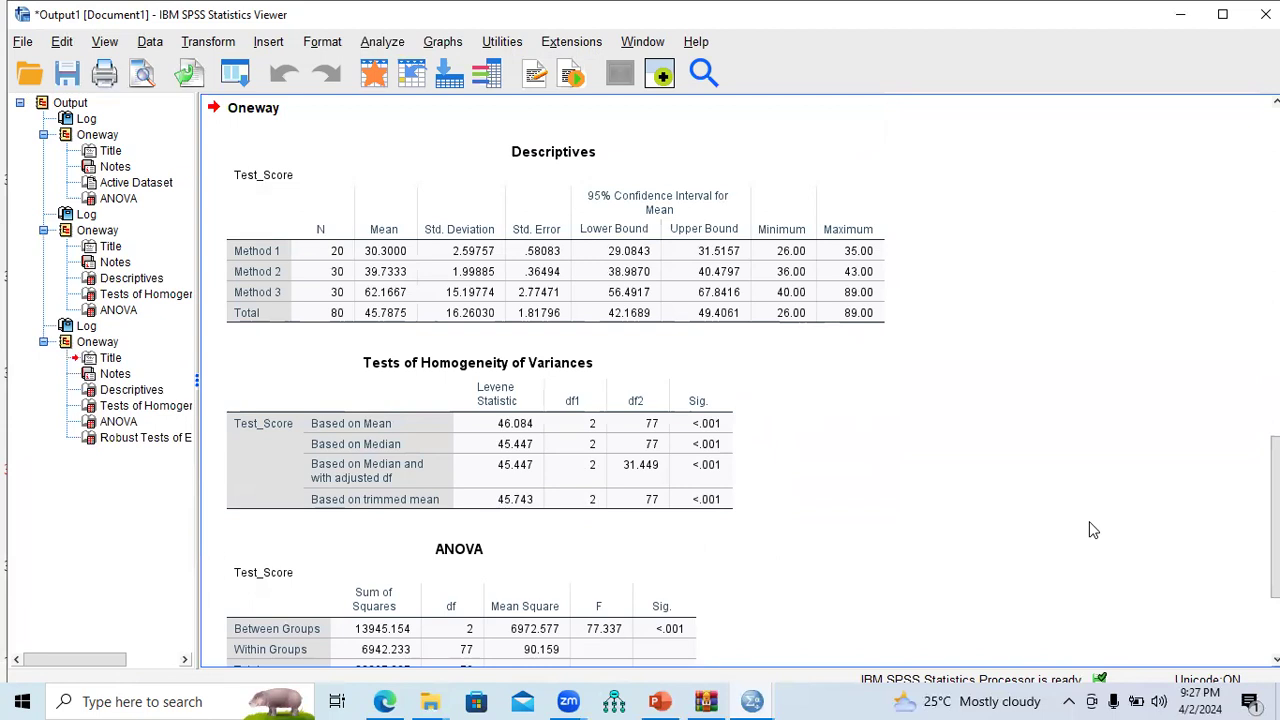
{"action": "scroll", "coordinate": [547, 377], "scroll_direction": "down", "scroll_amount": 3}
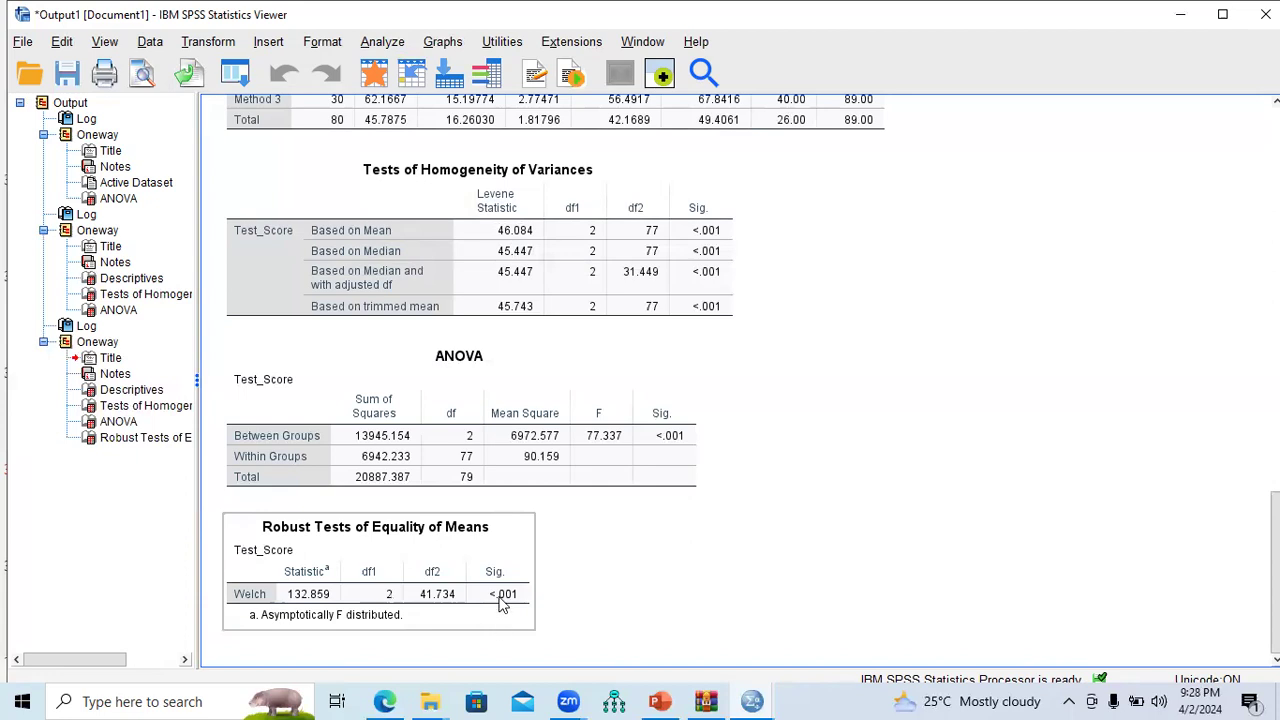
Go back to the Descriptives table of the latest ANOVA output and compare the mean scores of the three methods
{"action": "left_click", "coordinate": [1124, 574]}
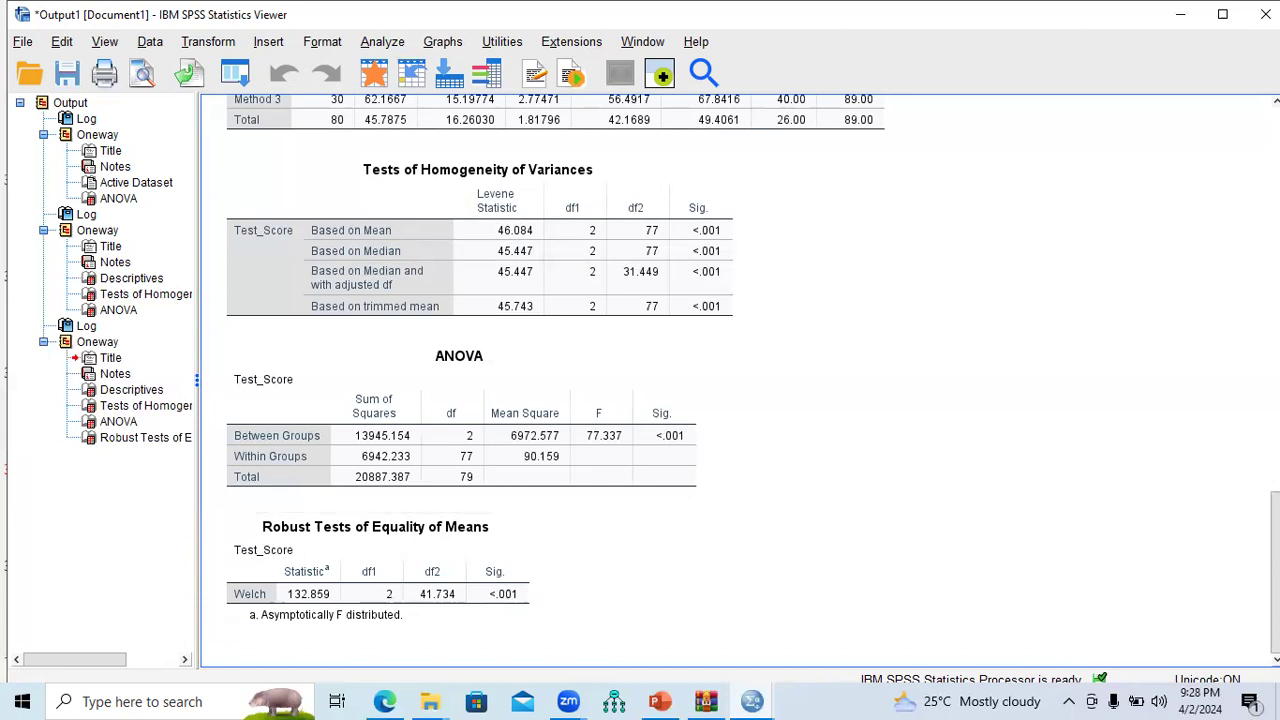
{"action": "scroll", "coordinate": [740, 380], "scroll_direction": "up", "scroll_amount": 3}
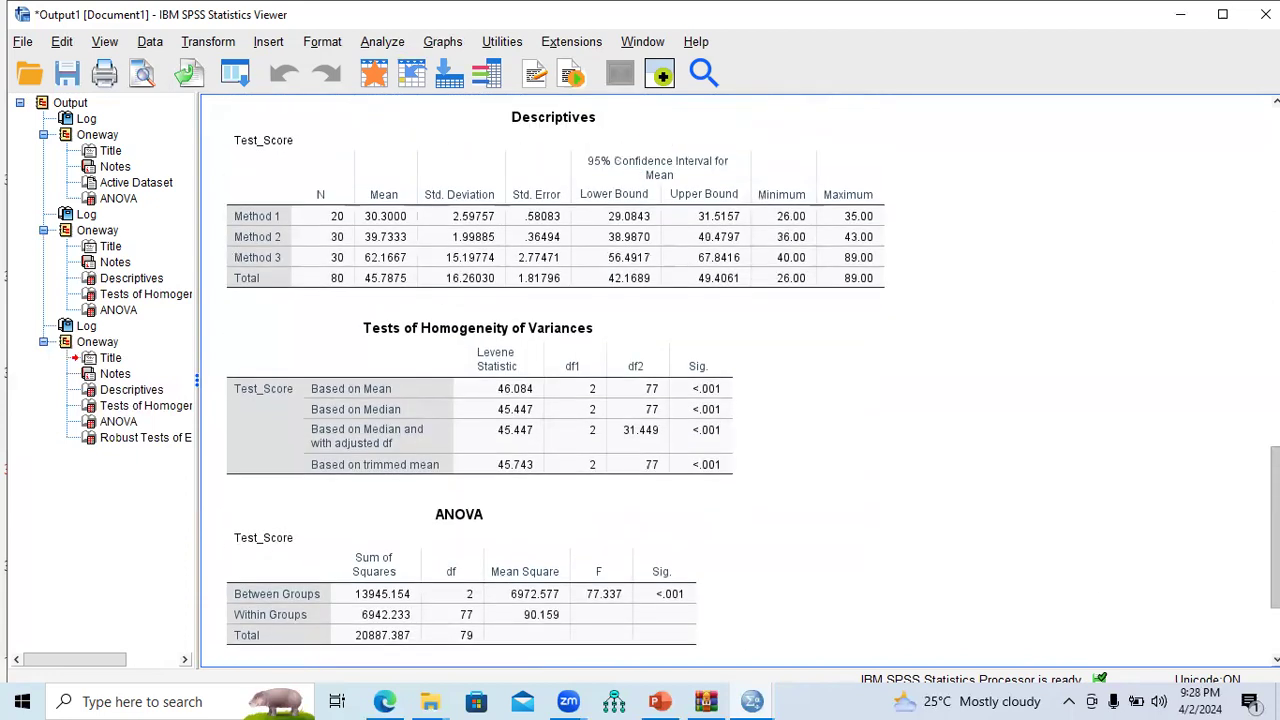
{"action": "left_click", "coordinate": [342, 246]}
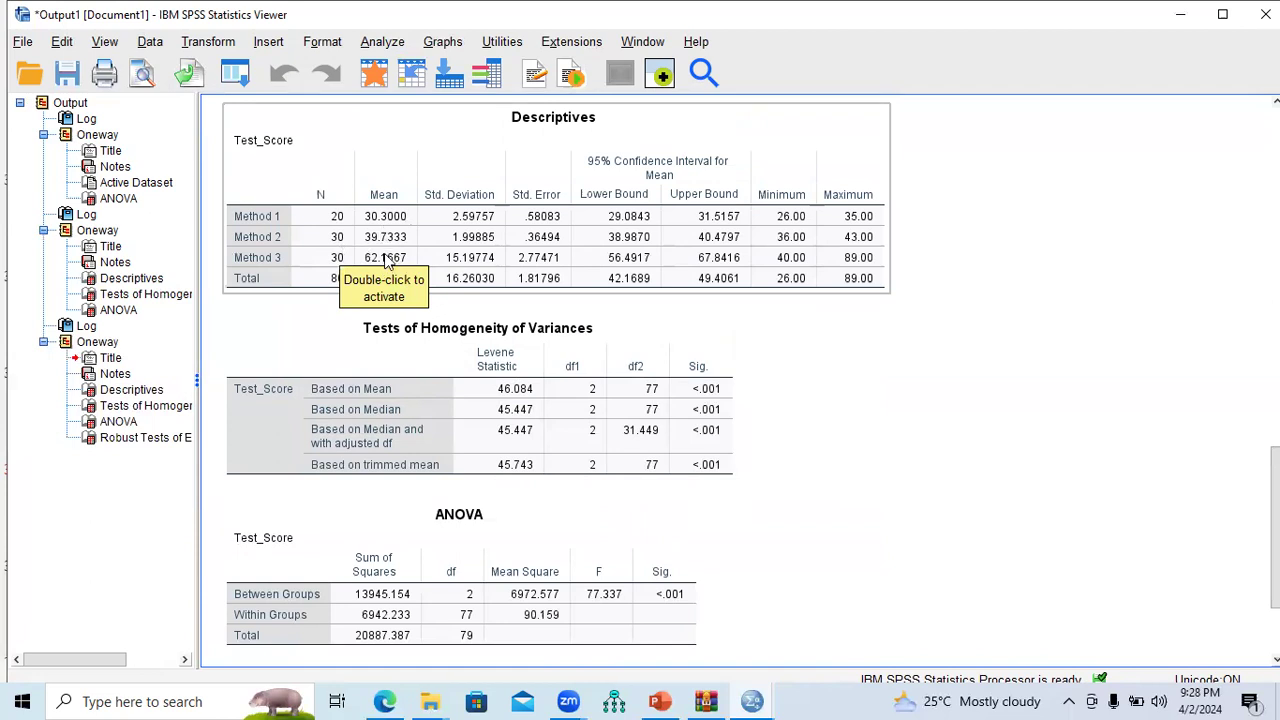
Switch to the PowerPoint presentation and duplicate the Example 4 slide
{"action": "left_click", "coordinate": [660, 701]}
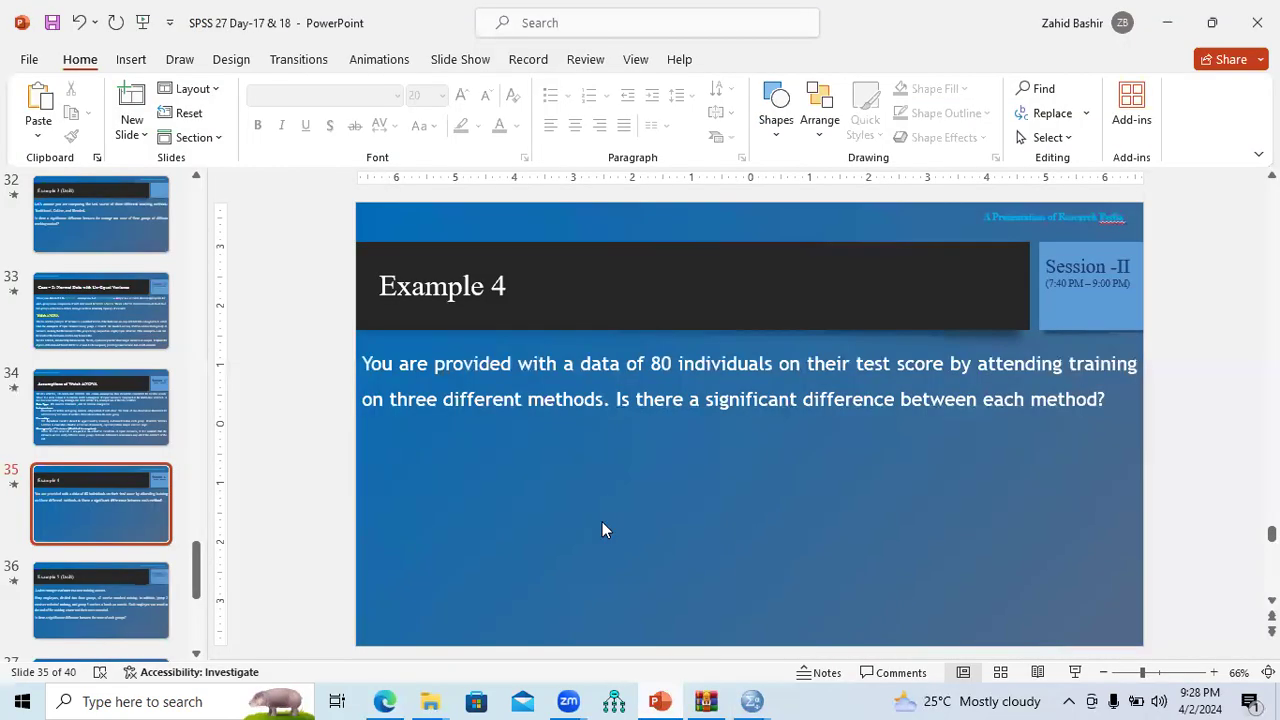
{"action": "left_click", "coordinate": [131, 517]}
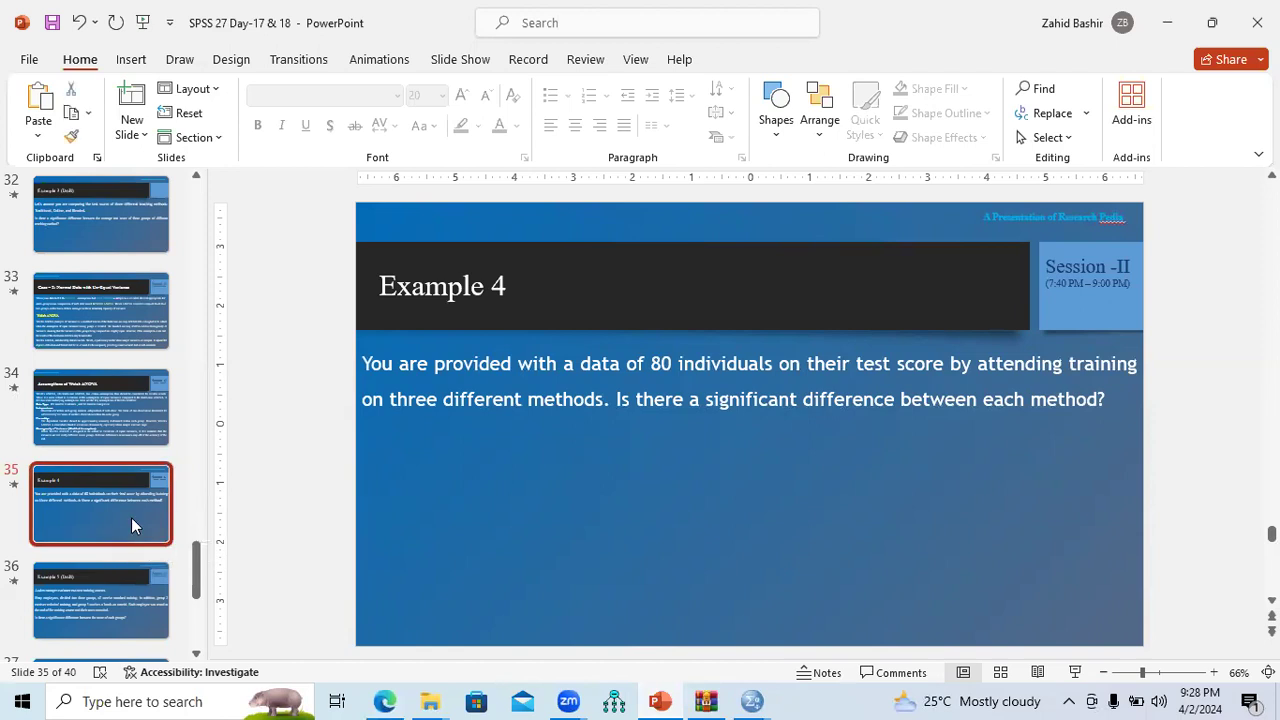
{"action": "right_click", "coordinate": [131, 517]}
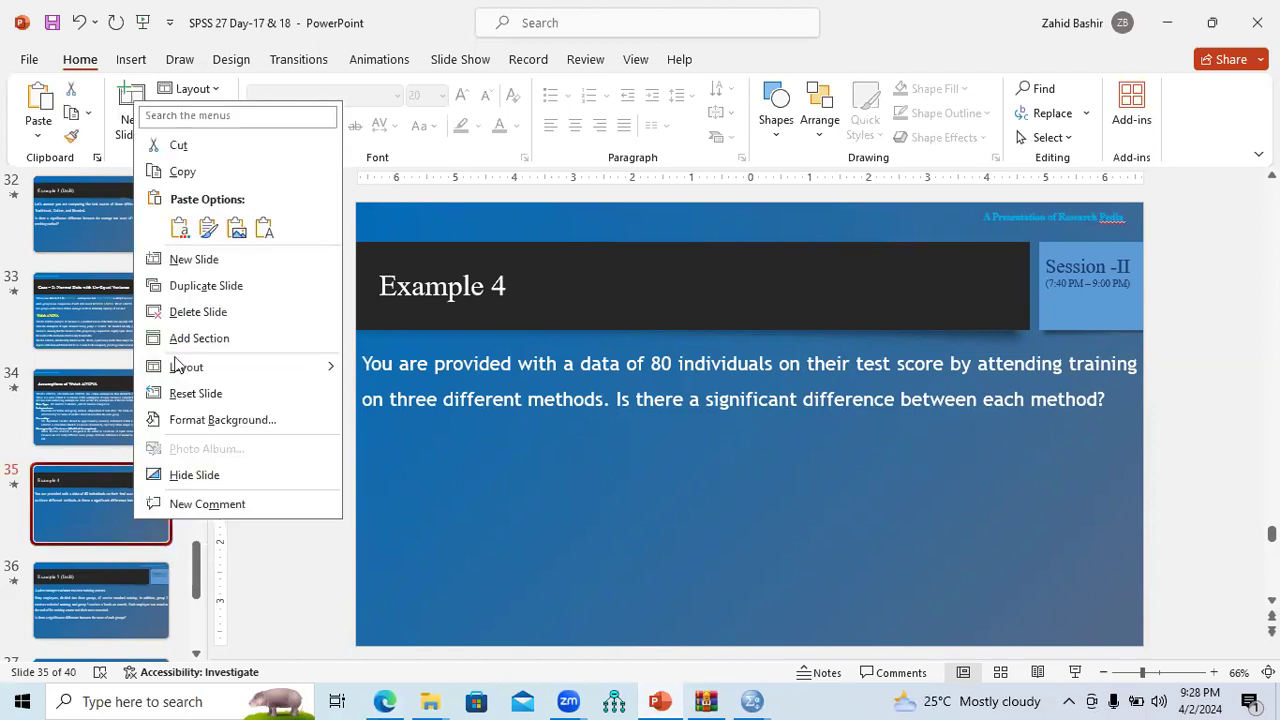
{"action": "left_click", "coordinate": [199, 290]}
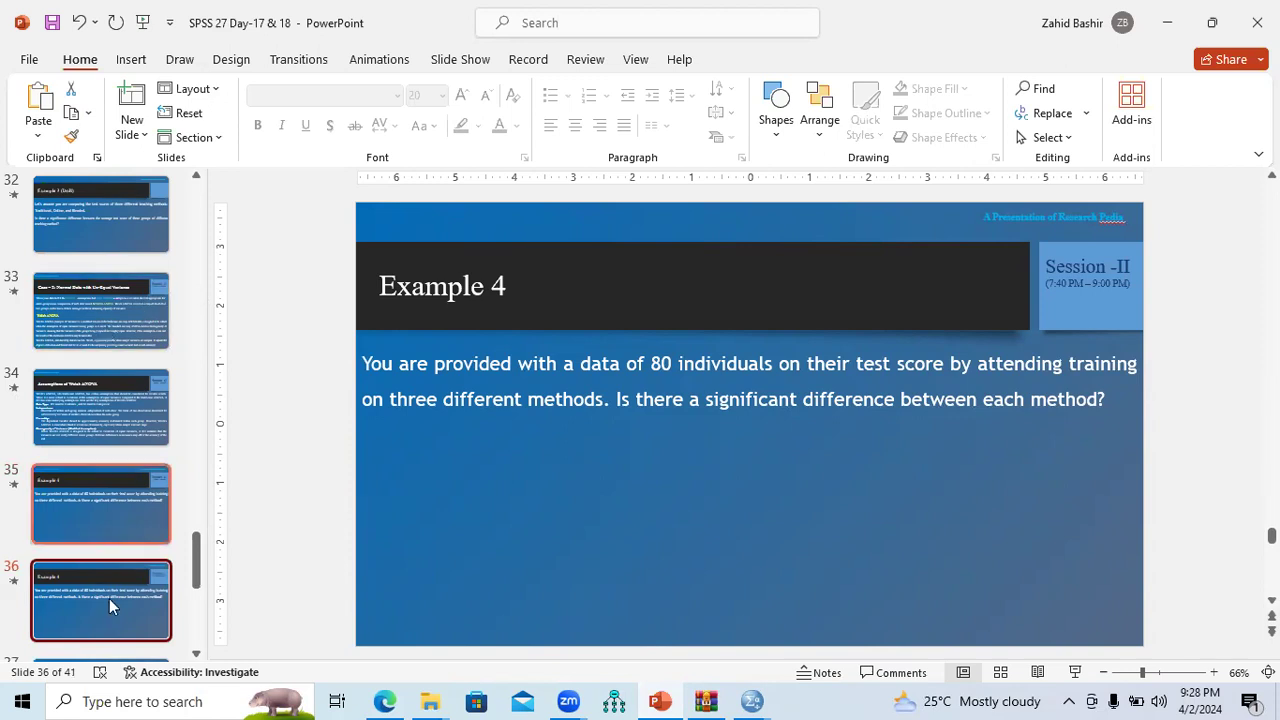
Replace the title of the duplicated Example 4 slide with "Interpretations"
{"action": "left_click", "coordinate": [502, 288]}
{"action": "left_click_drag", "start_coordinate": [502, 288], "coordinate": [380, 287]}
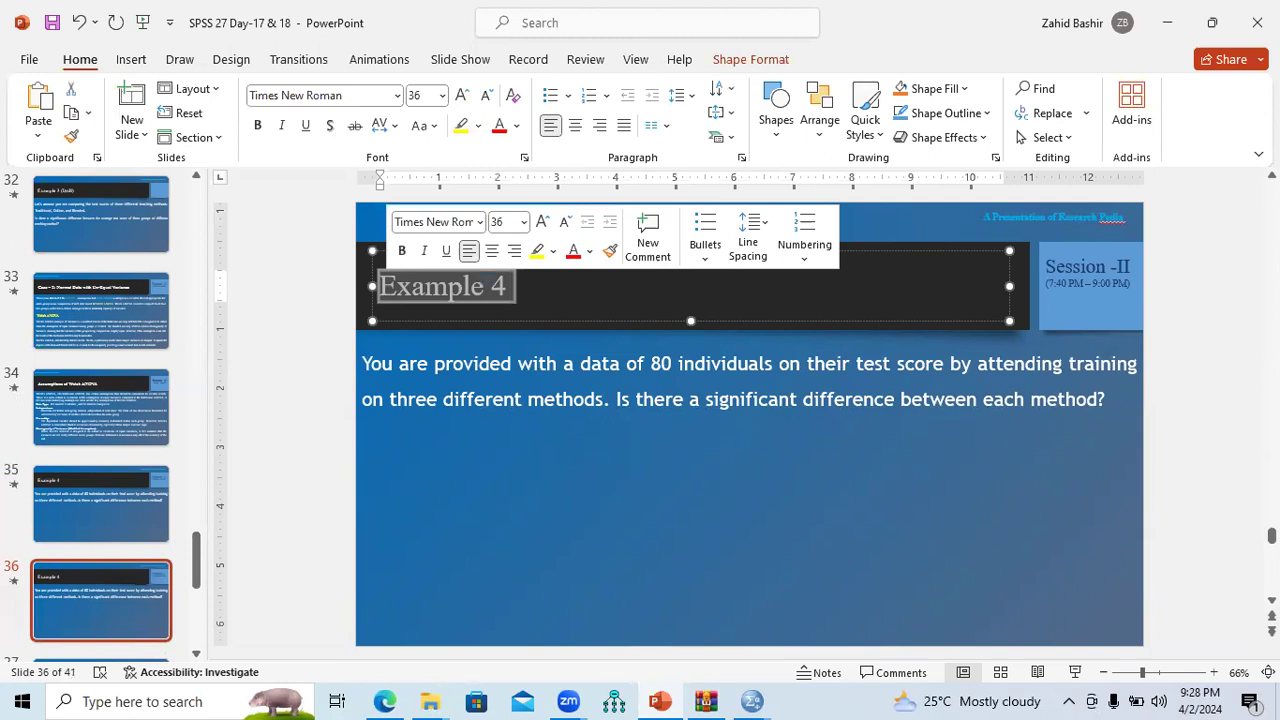
{"action": "type", "text": "Interpret"}
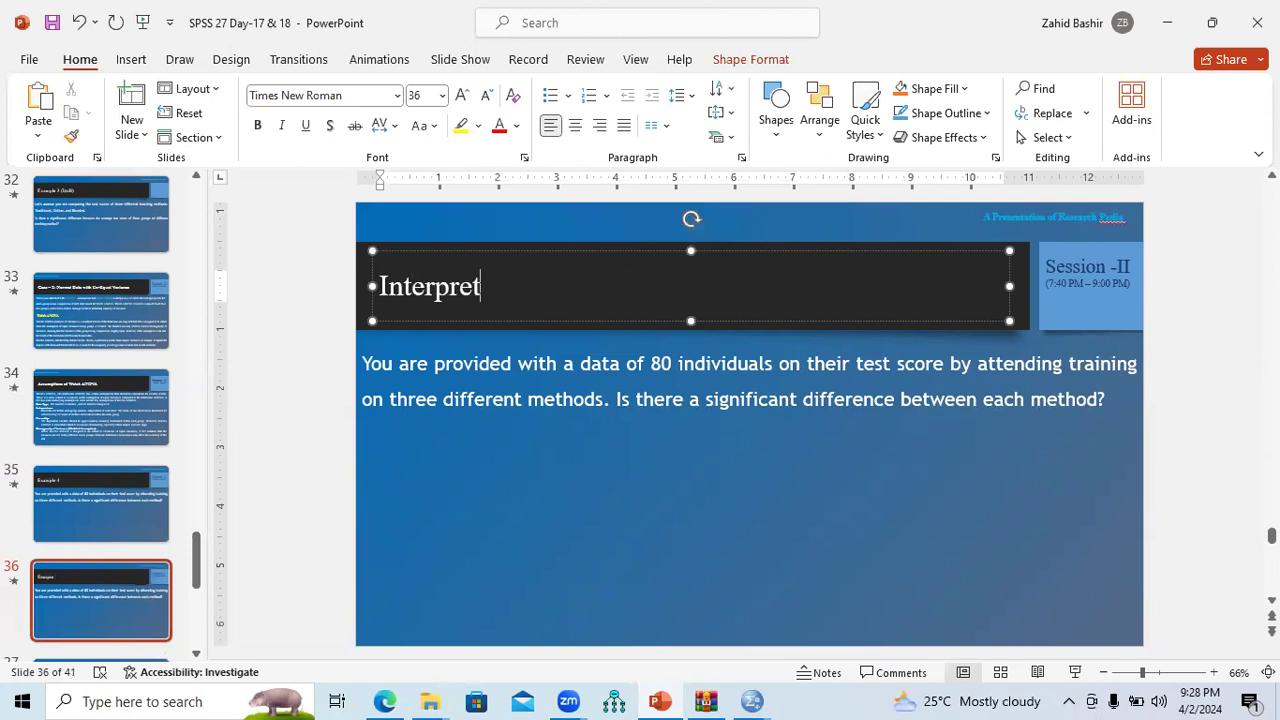
{"action": "type", "text": "ations"}
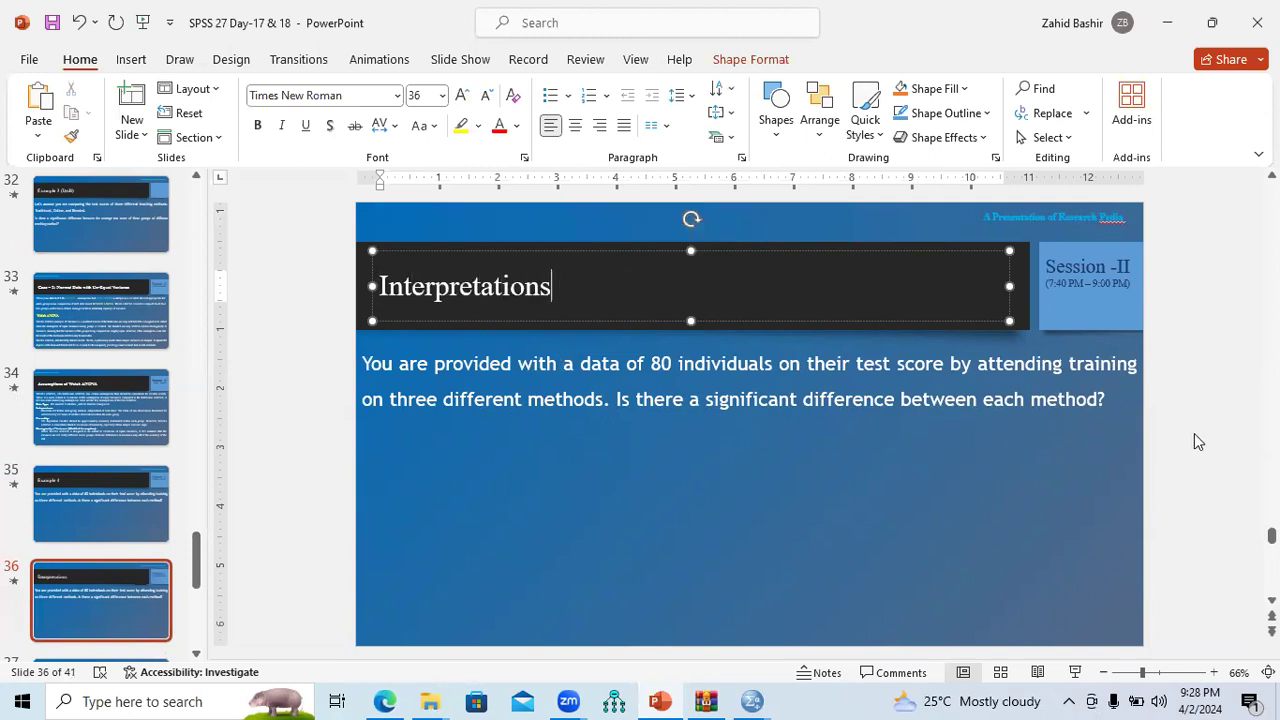
Select the example question in the body of the Interpretations slide for replacement
{"action": "left_click_drag", "start_coordinate": [1102, 397], "coordinate": [383, 373]}
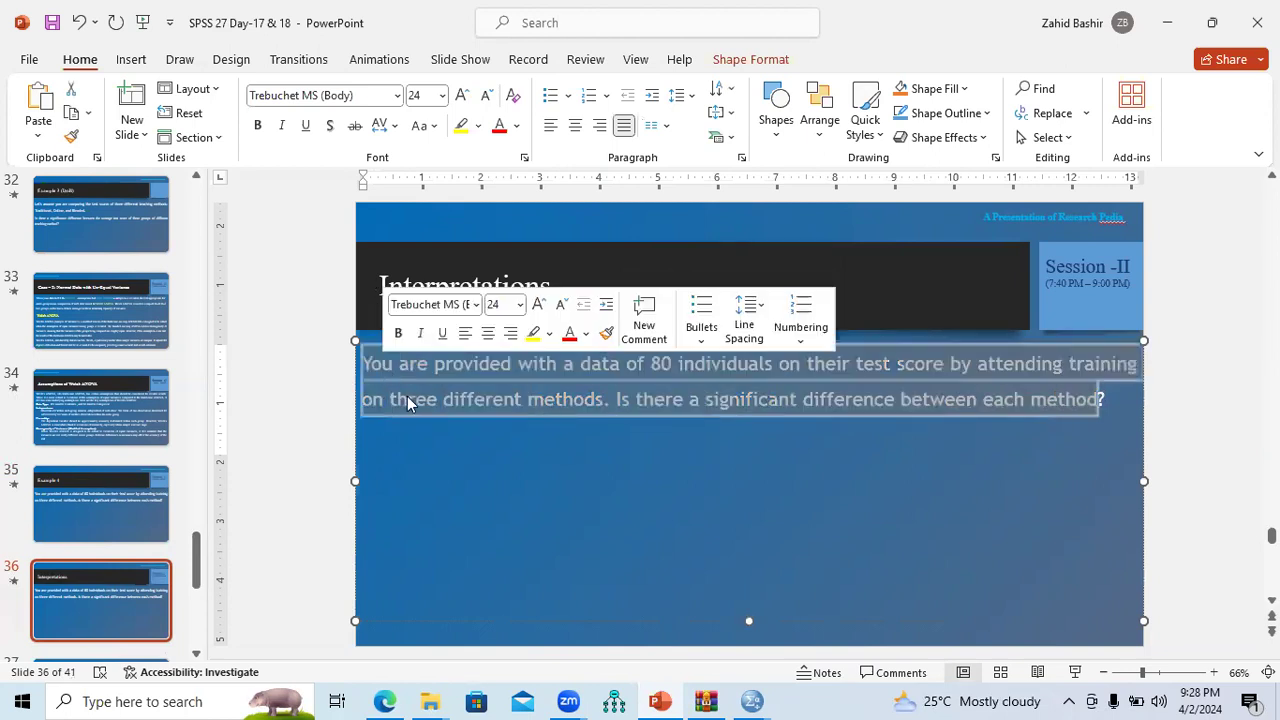